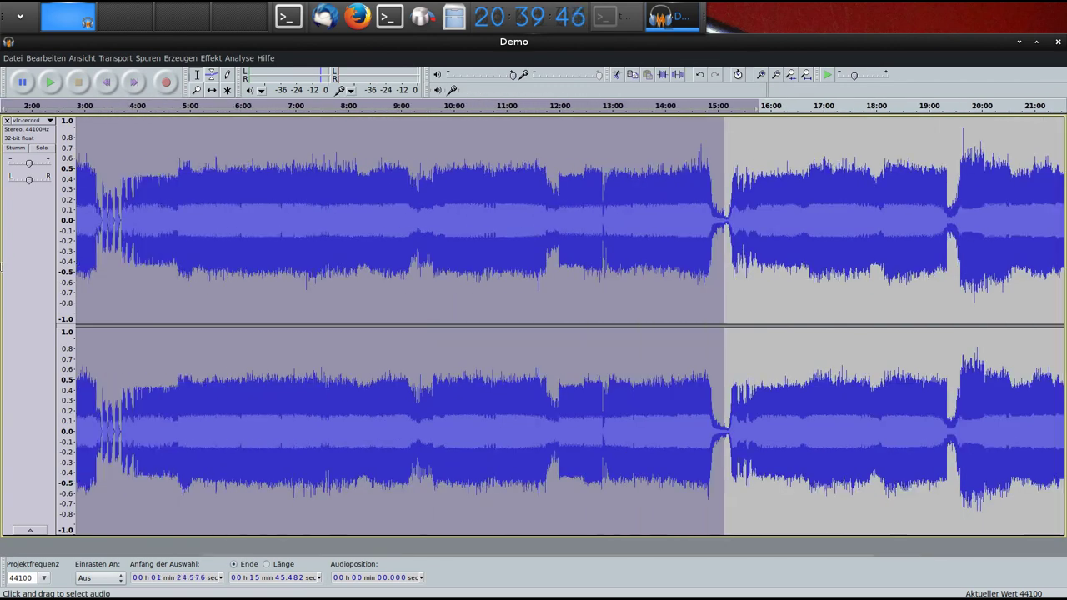
Examine the recording's waveform for the quiet passages between songs, starting with the one between about 3:51 and 4:26.
click(145, 300)
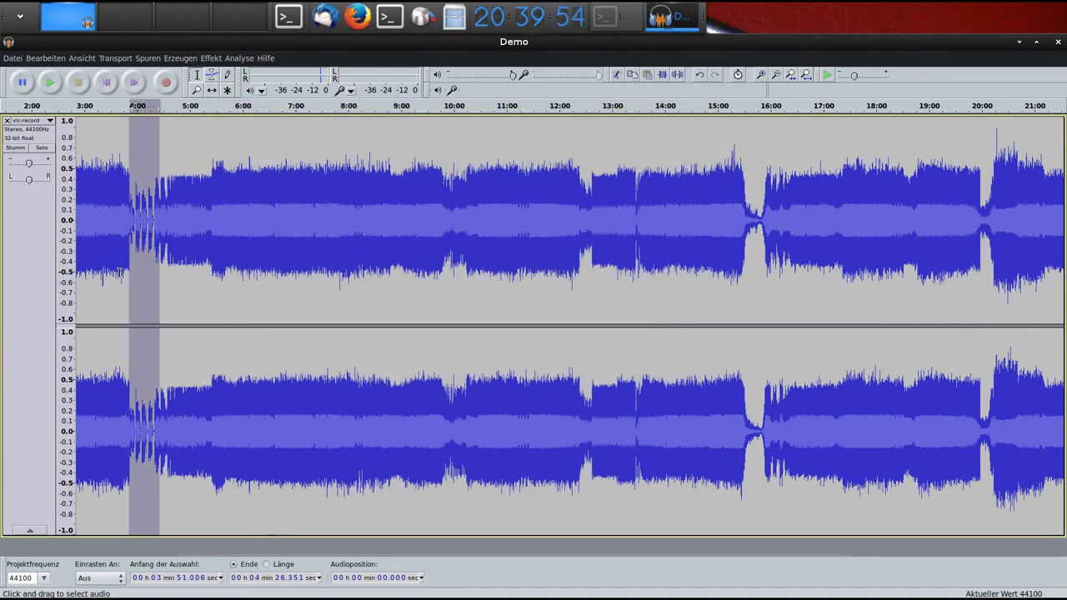
scroll(120, 273, up, 3)
scroll(163, 280, up, 1)
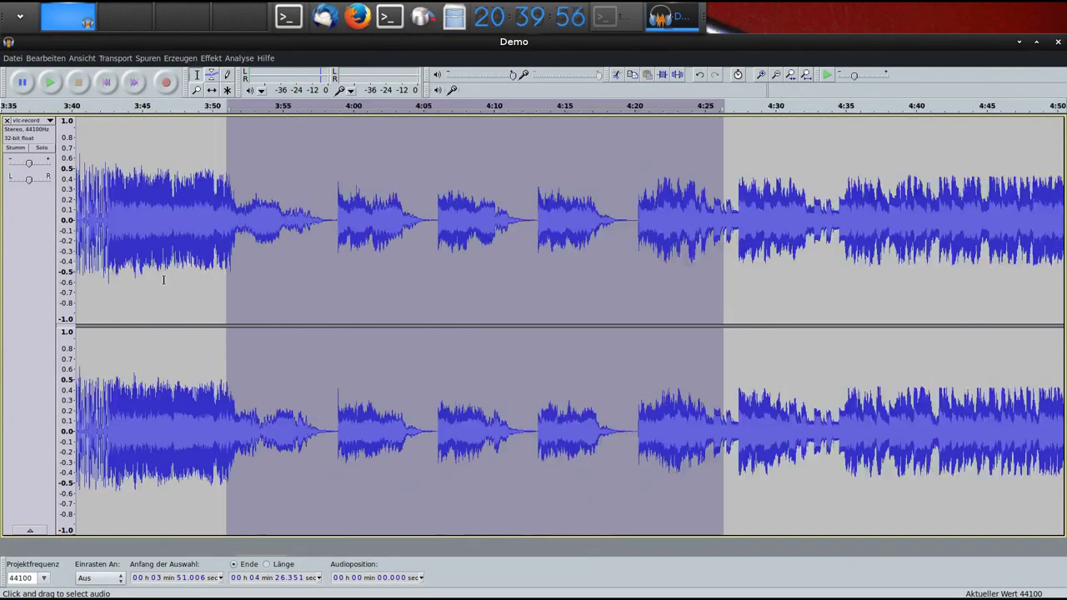
click(415, 276)
scroll(465, 288, down, 2)
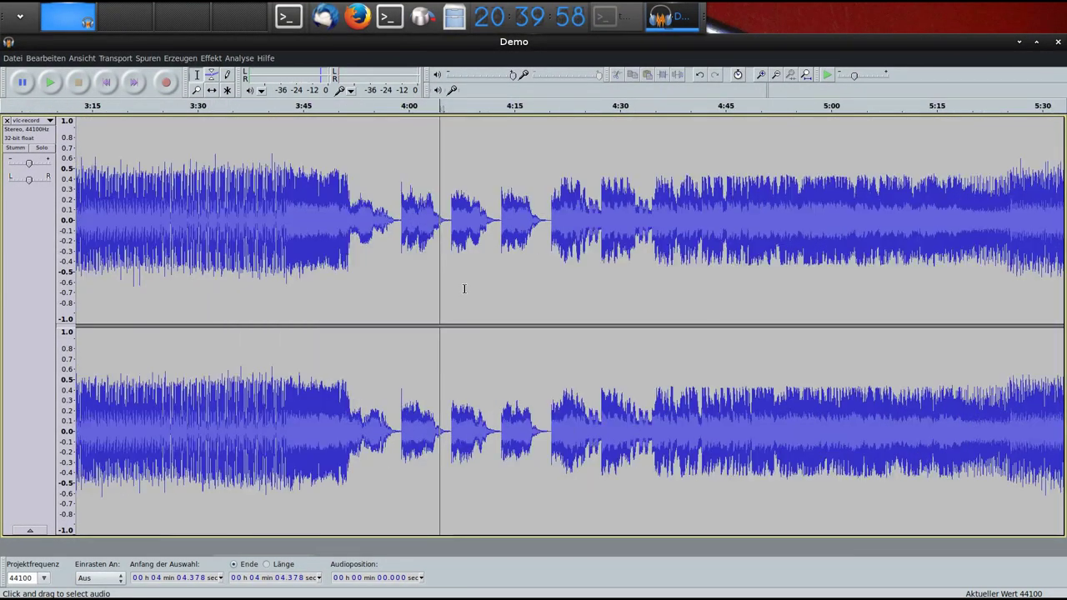
scroll(464, 288, down, 2)
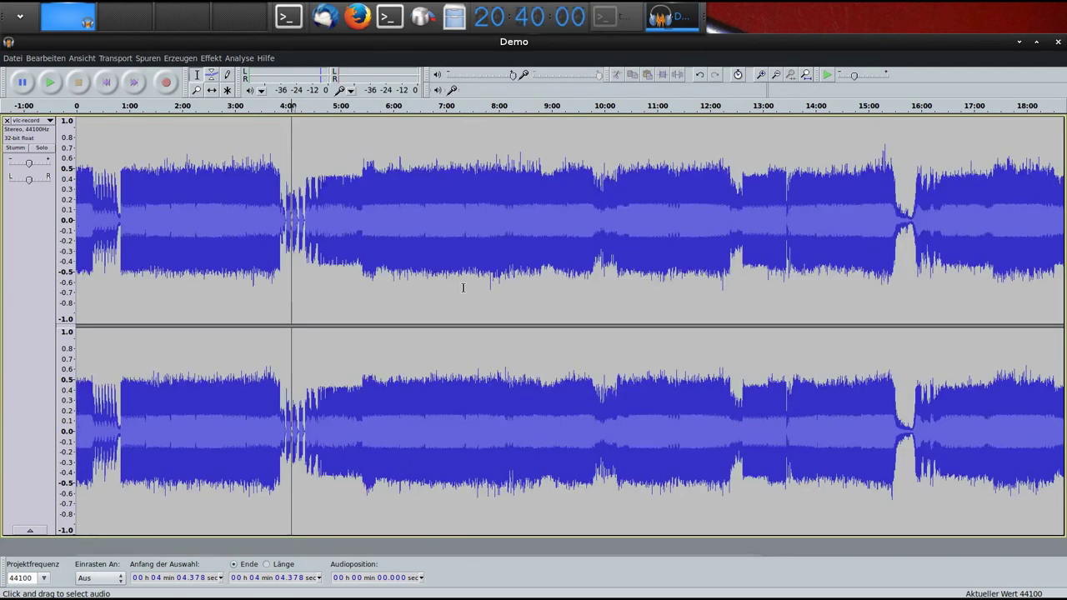
scroll(464, 287, down, 1)
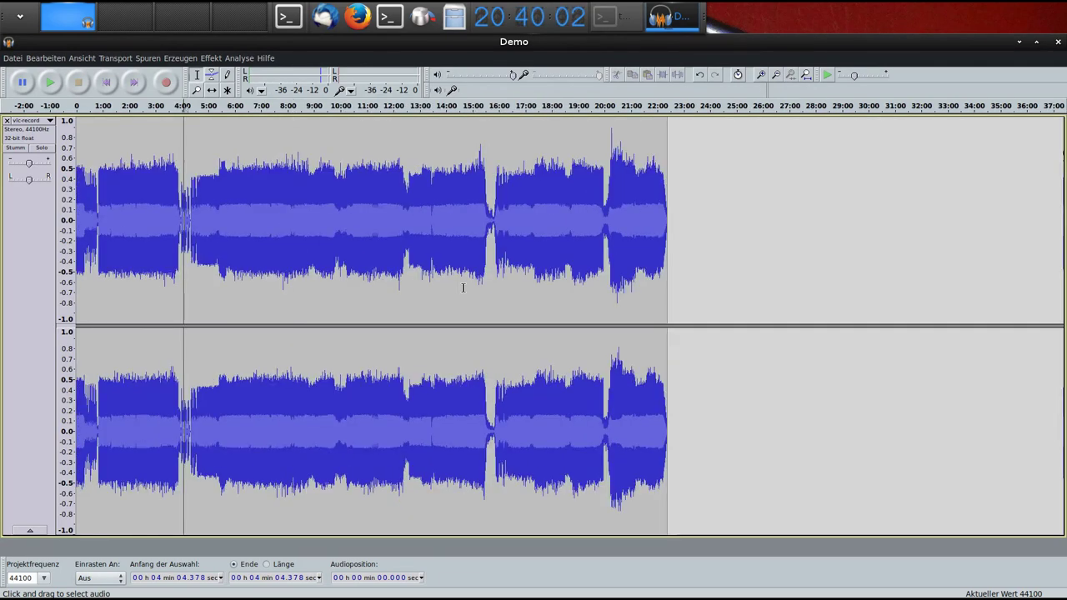
scroll(459, 288, up, 1)
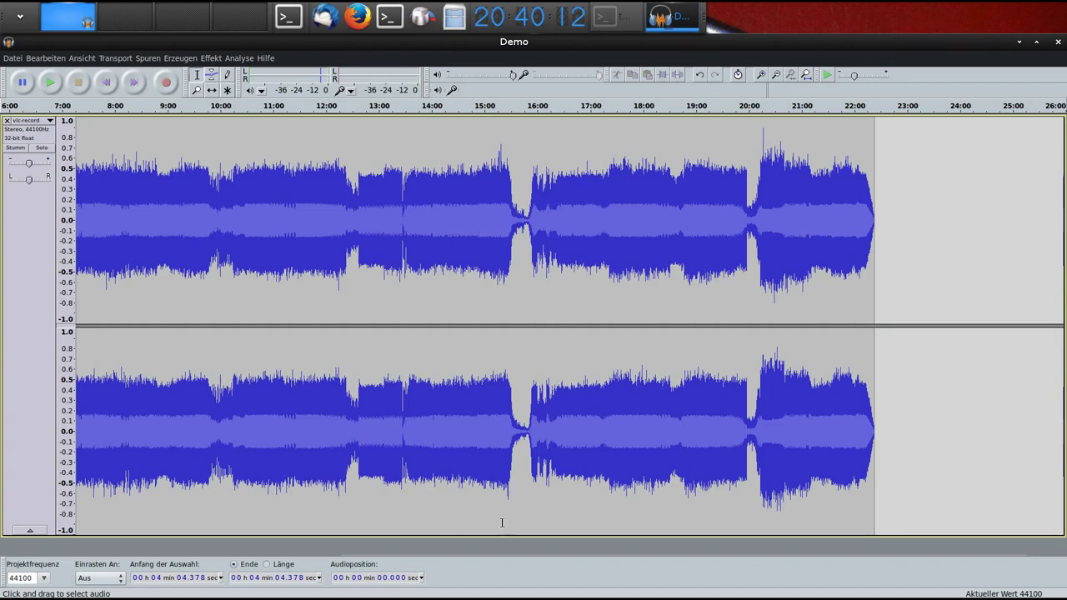
drag(496, 543, 94, 550)
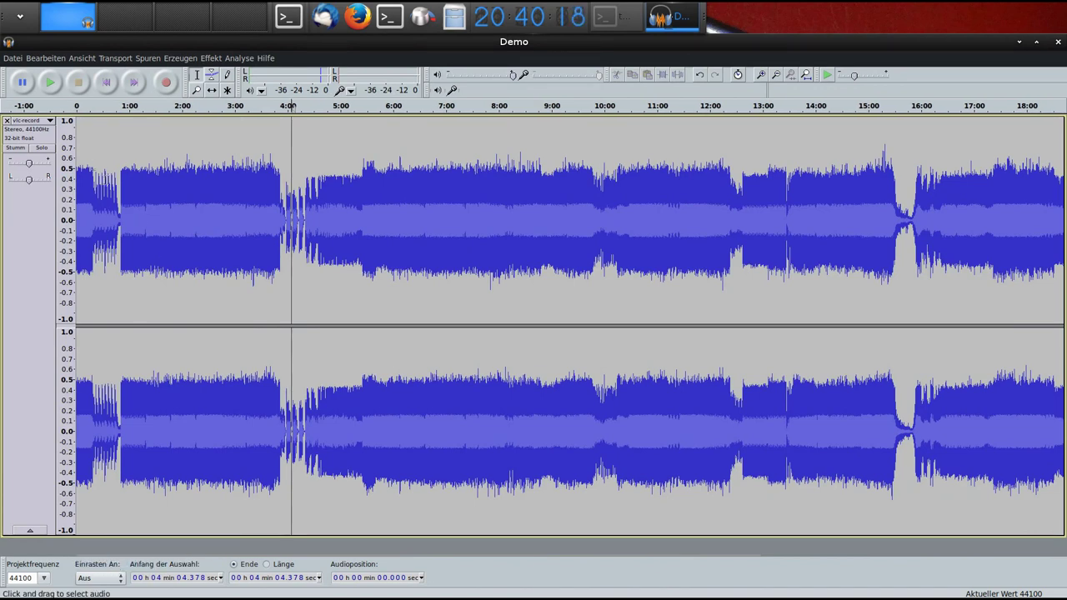
Delete the leftover audio from the start of the recording up to about 50.5 seconds.
click(77, 148)
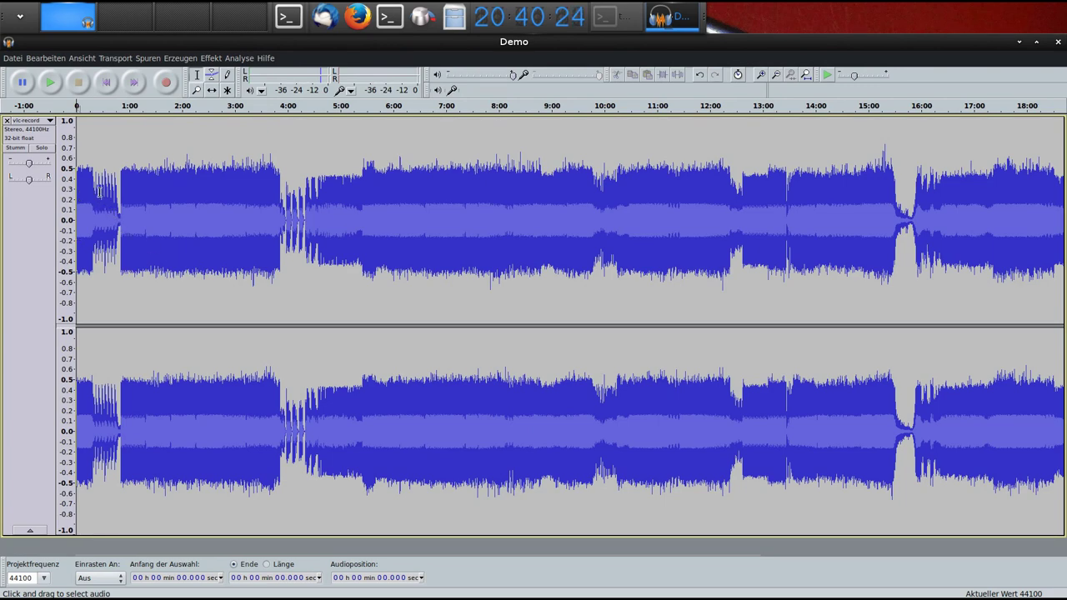
scroll(98, 191, up, 3)
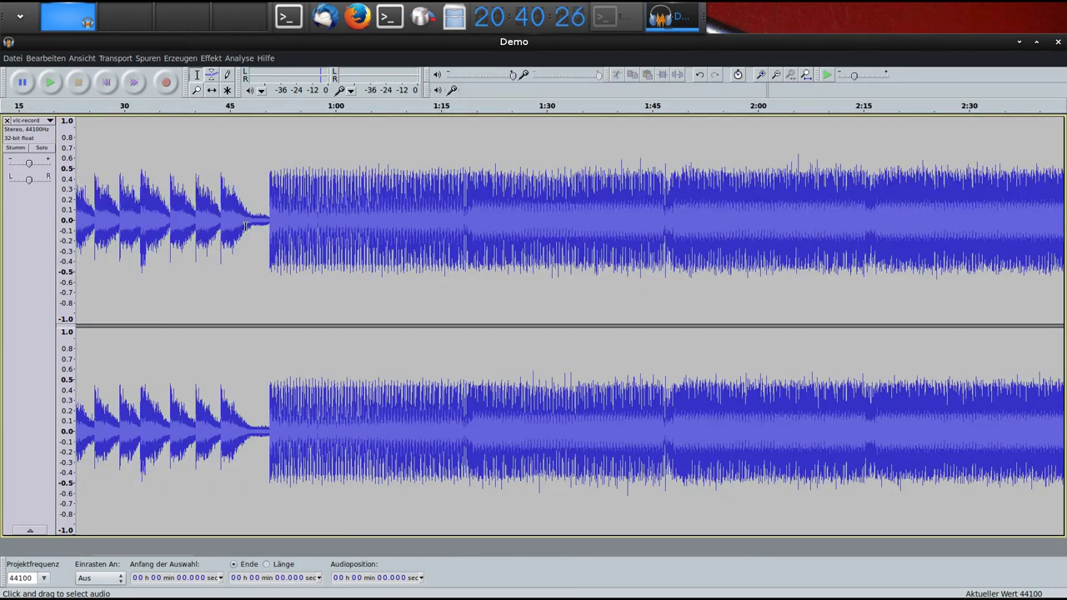
drag(266, 219, 2, 218)
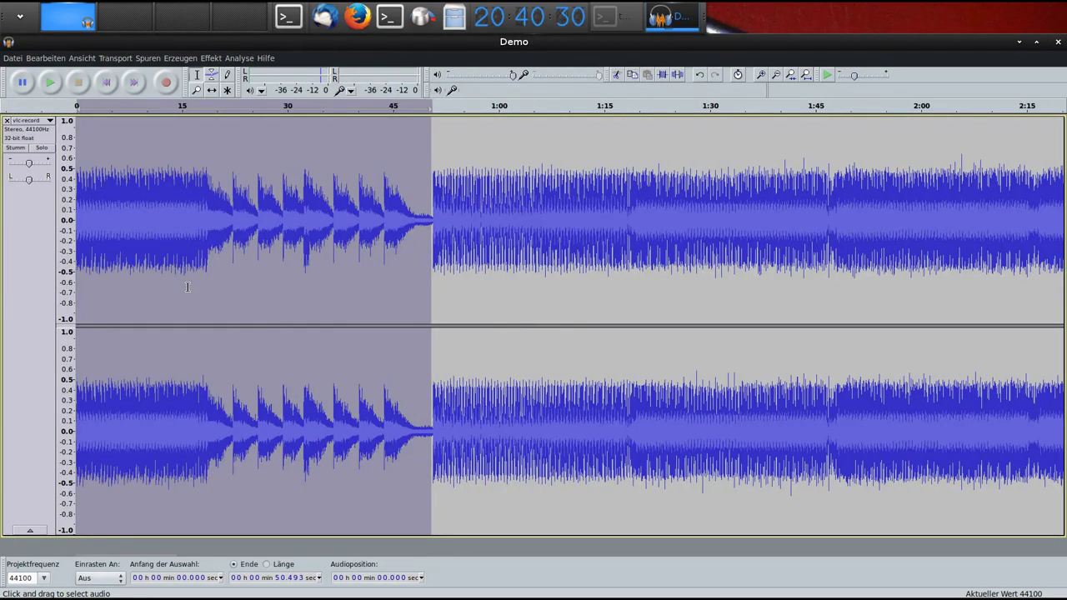
key(Delete)
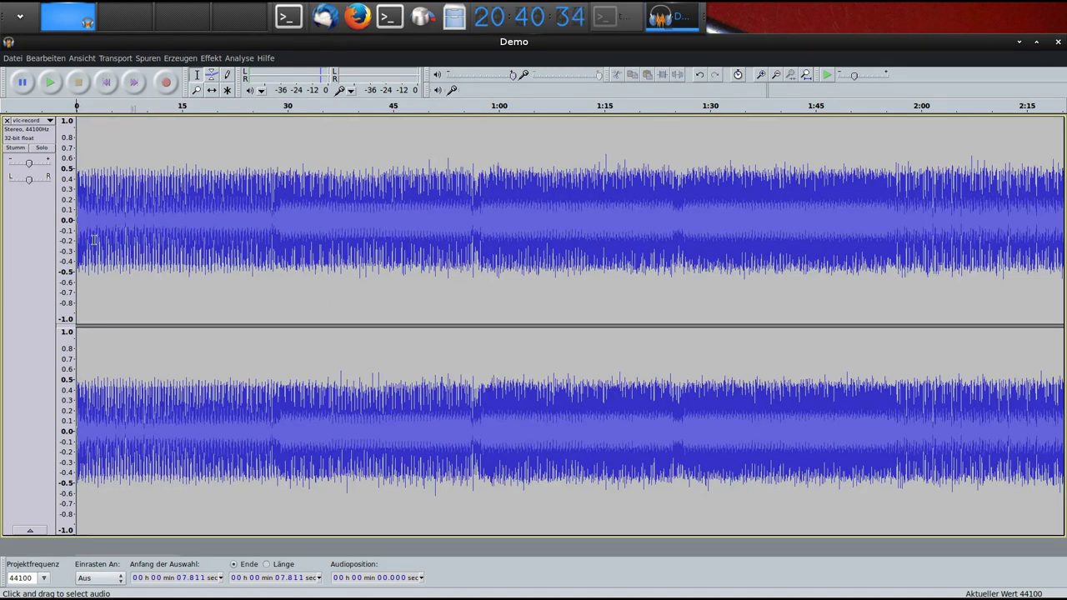
Apply a fade-in (Einblenden) to about the first 7.8 seconds of the recording.
drag(94, 240, 3, 235)
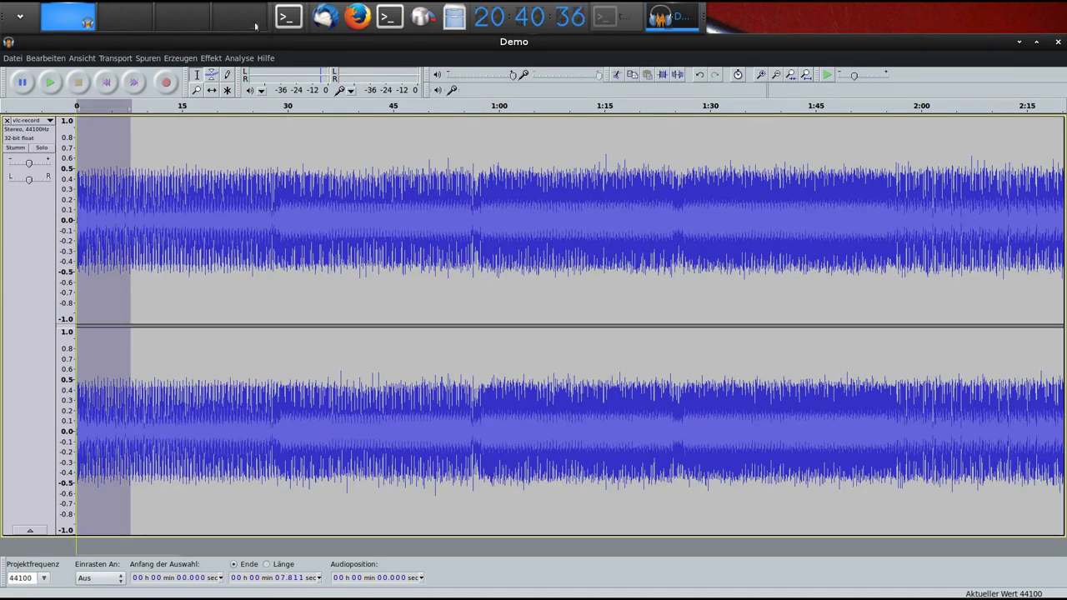
click(209, 58)
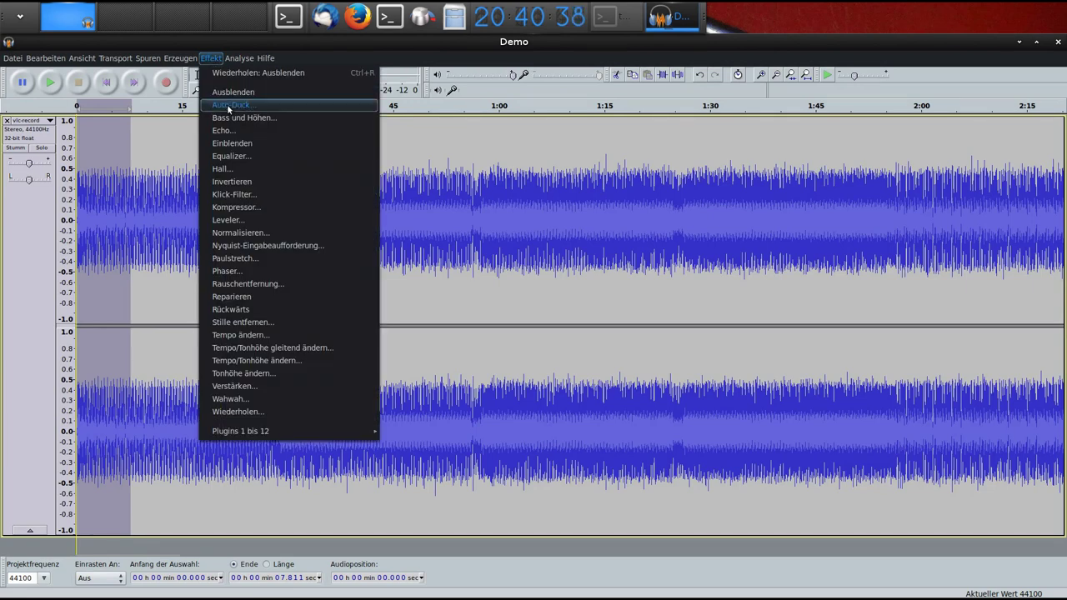
click(240, 143)
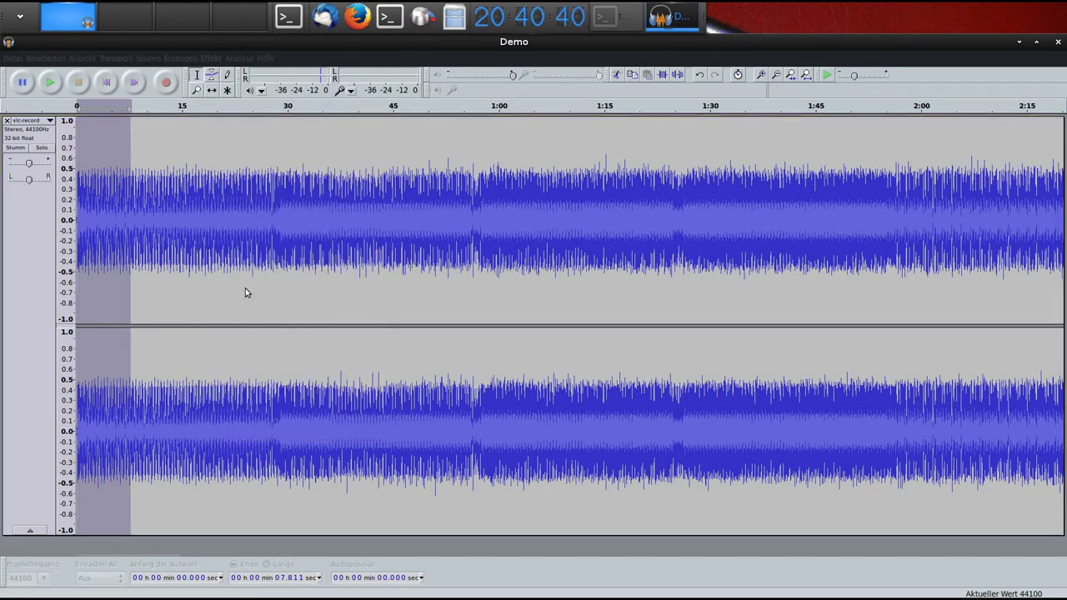
click(224, 298)
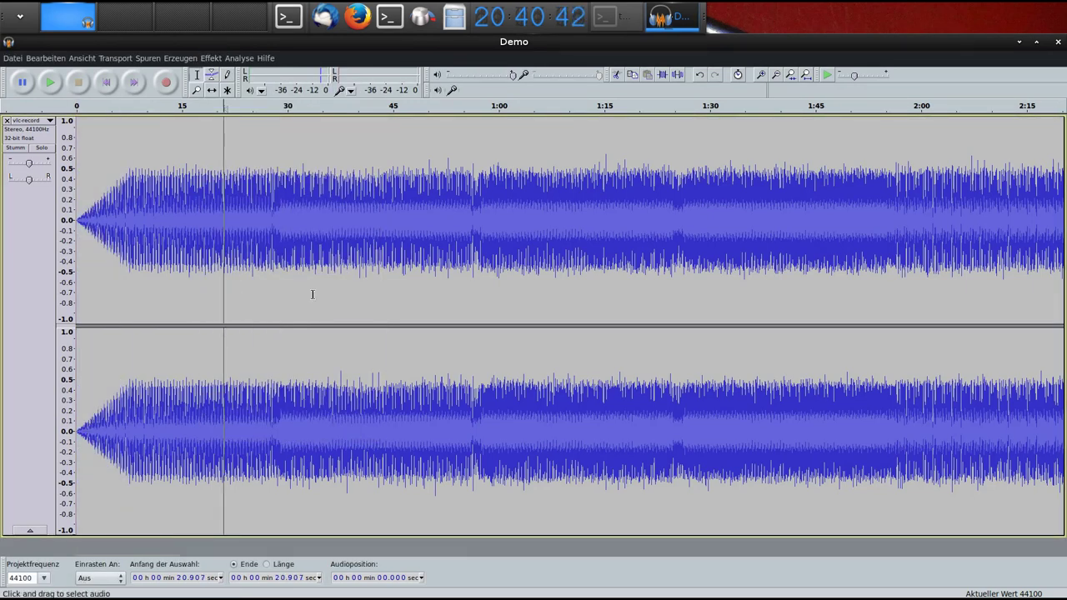
Play the quiet passage from about 3:15 to listen for the boundary between the first two songs.
key(ctrl+3)
key(ctrl+3)
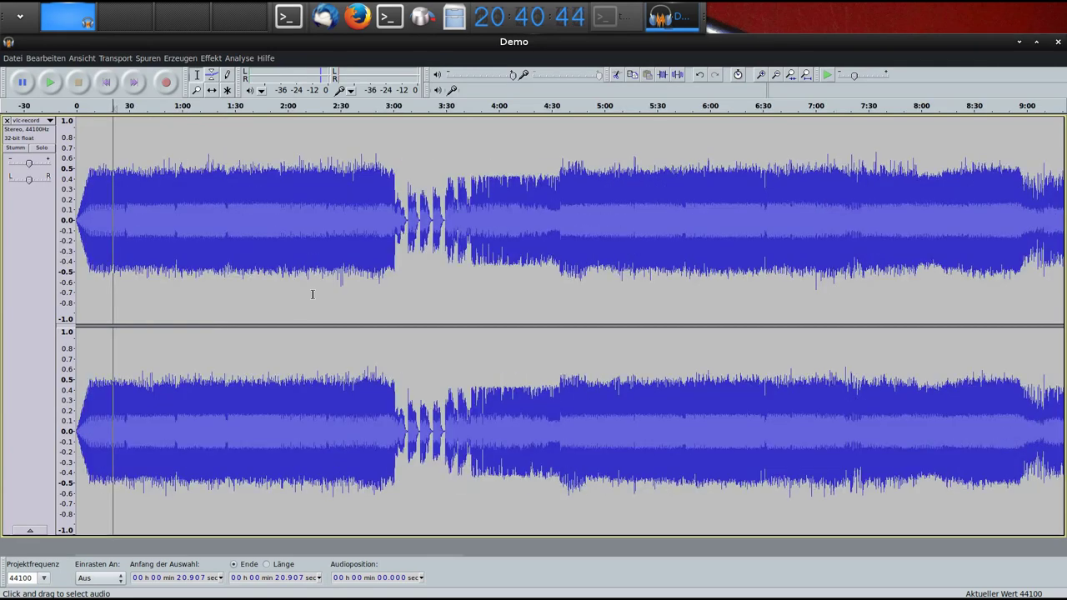
drag(401, 221, 411, 221)
key(ctrl+1)
key(ctrl+1)
key(ctrl+1)
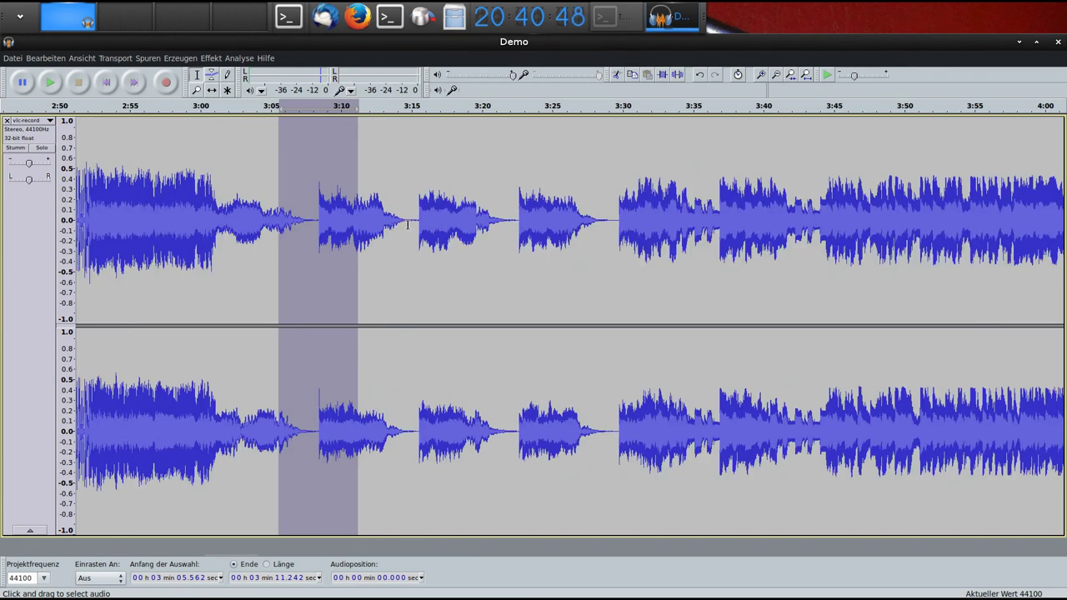
click(420, 106)
click(307, 236)
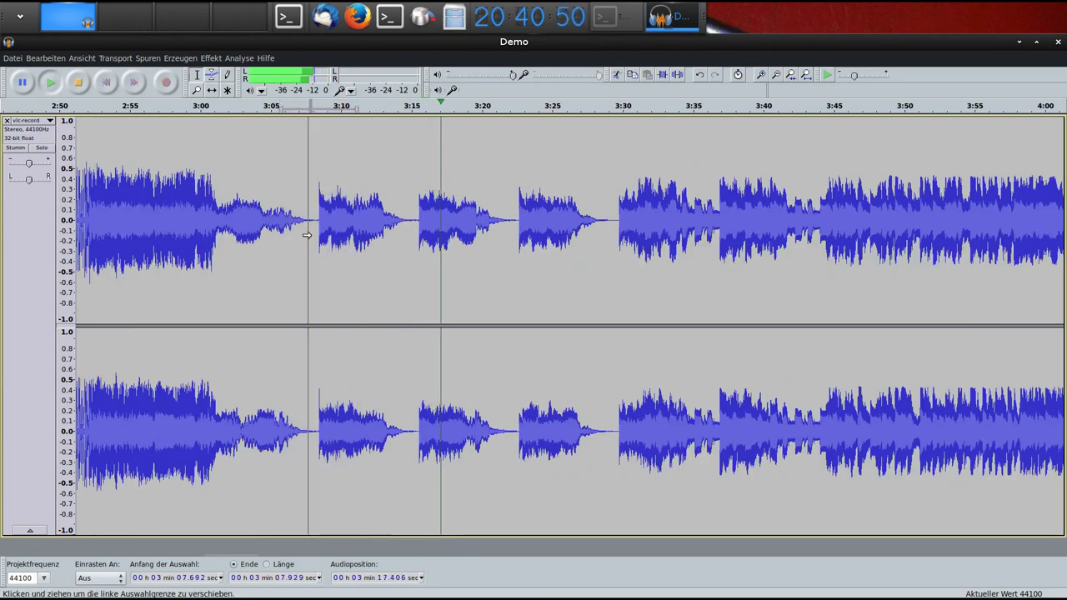
click(317, 250)
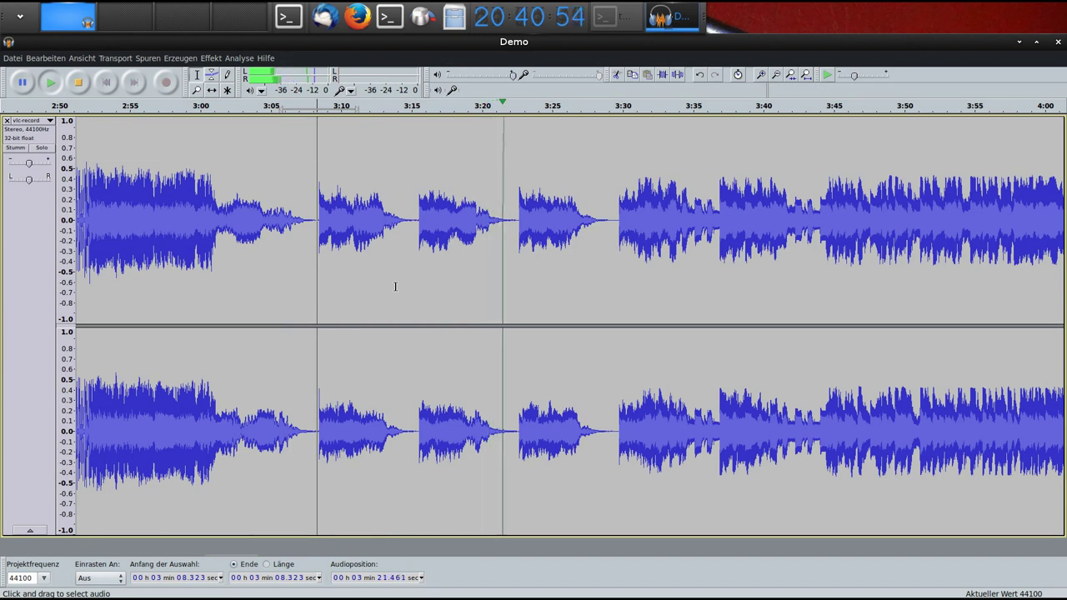
click(79, 82)
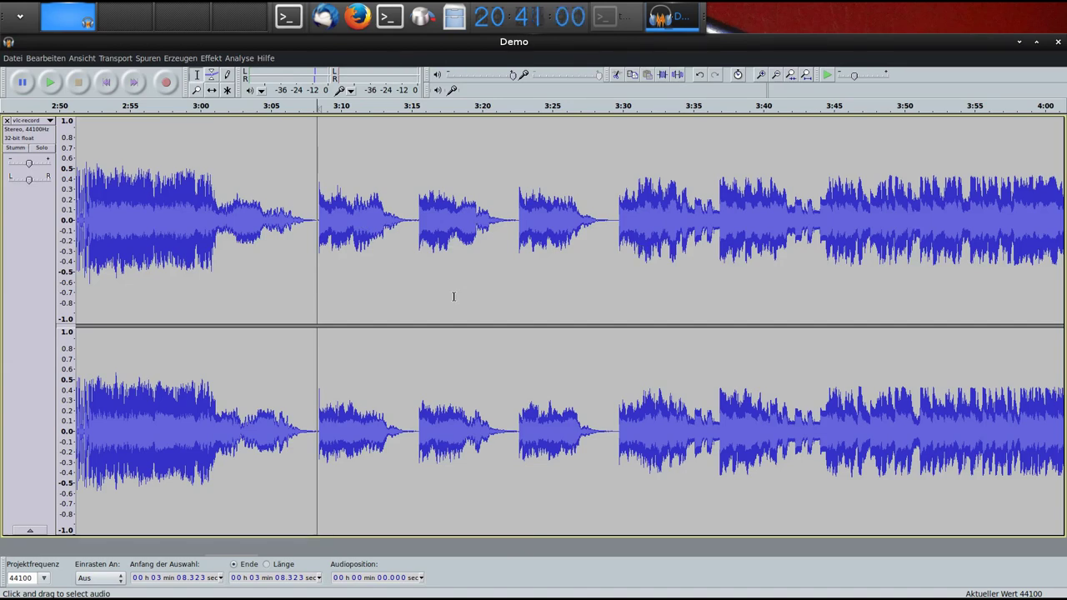
Add a label at about 3:08.1, in the silent gap just before the audio starts again.
click(311, 211)
click(315, 212)
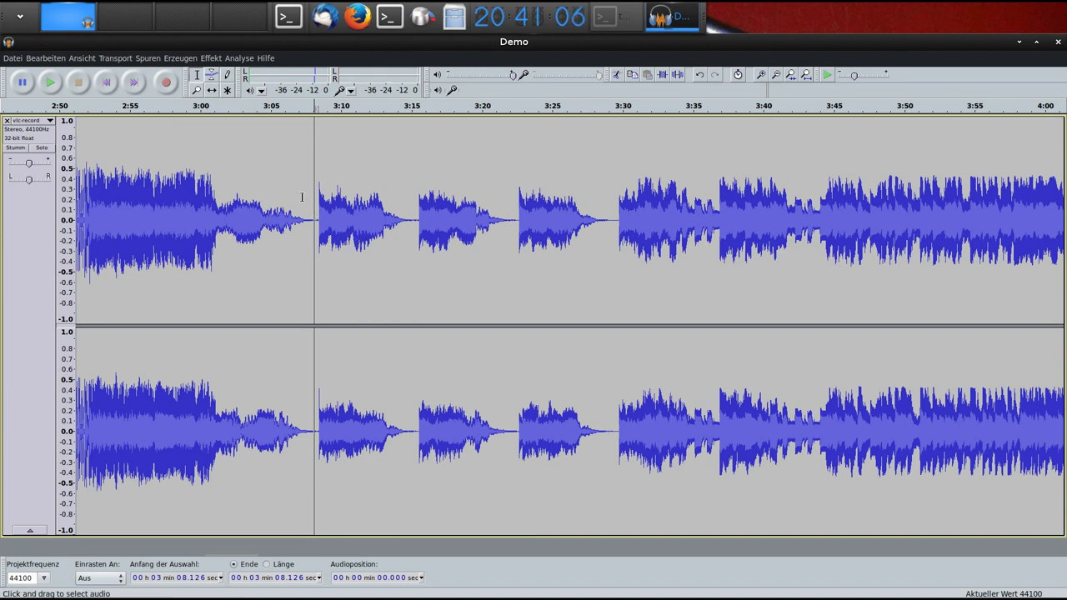
click(154, 60)
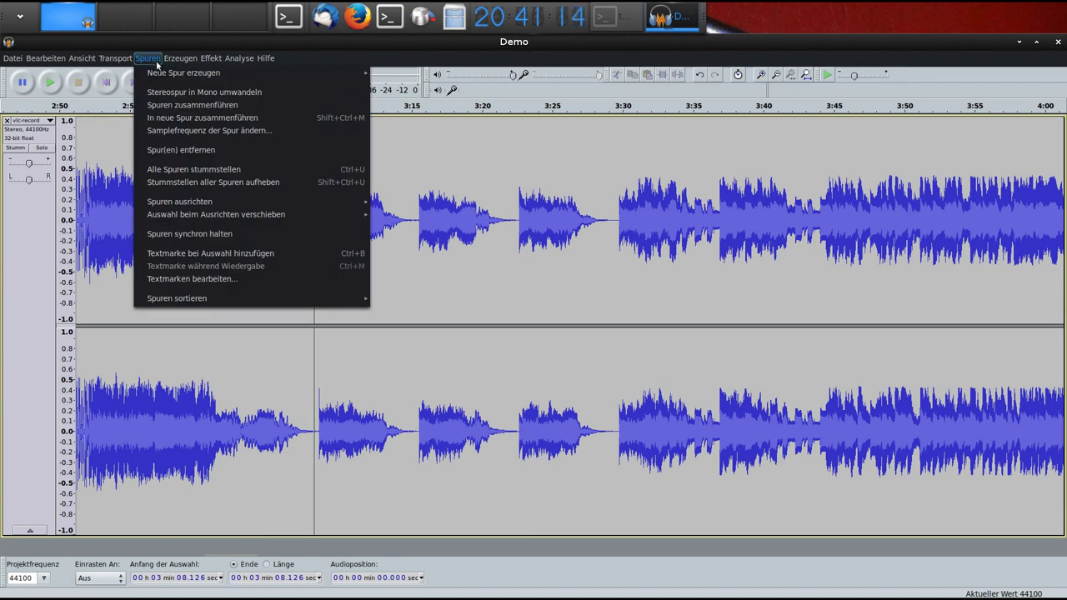
click(226, 254)
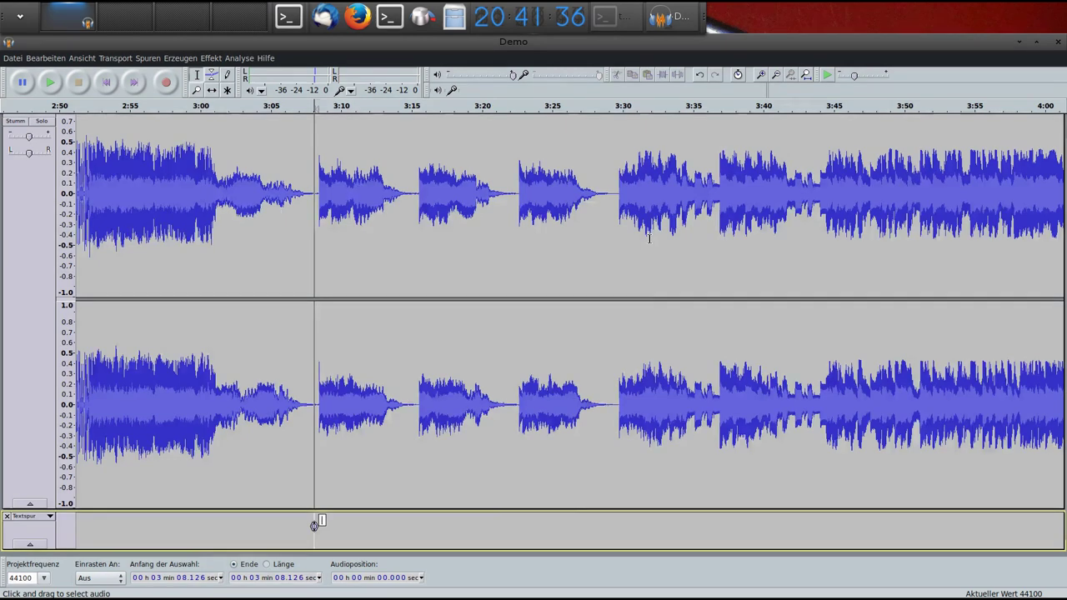
Delete the quiet section from about 19:07.4 to 19:14.8 in the transition between songs.
ctrl+scroll(649, 239, down, 2)
ctrl+scroll(655, 233, down, 1)
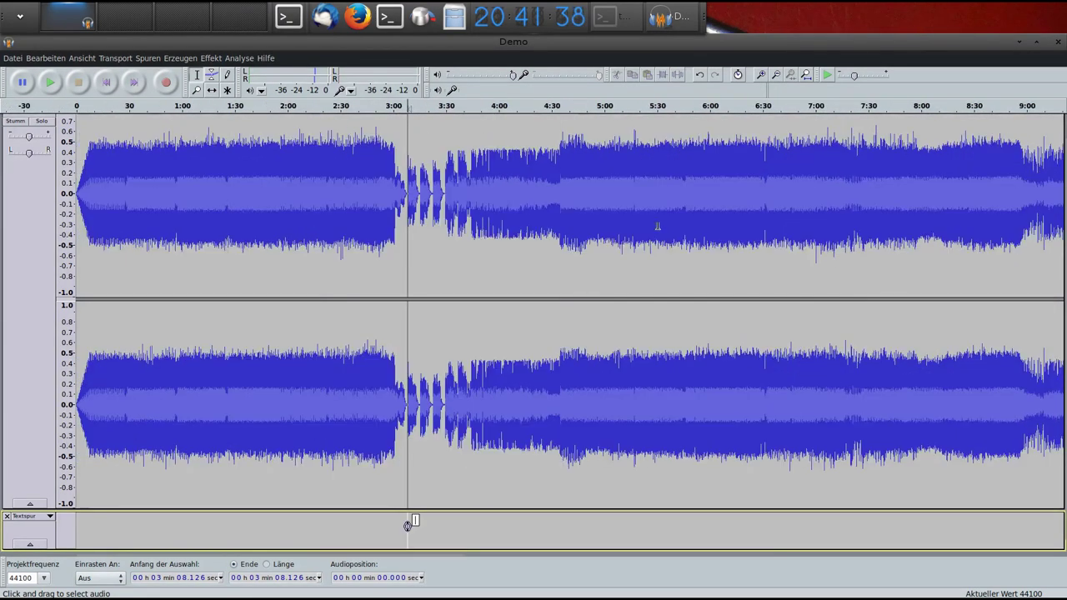
scroll(839, 250, right, 2)
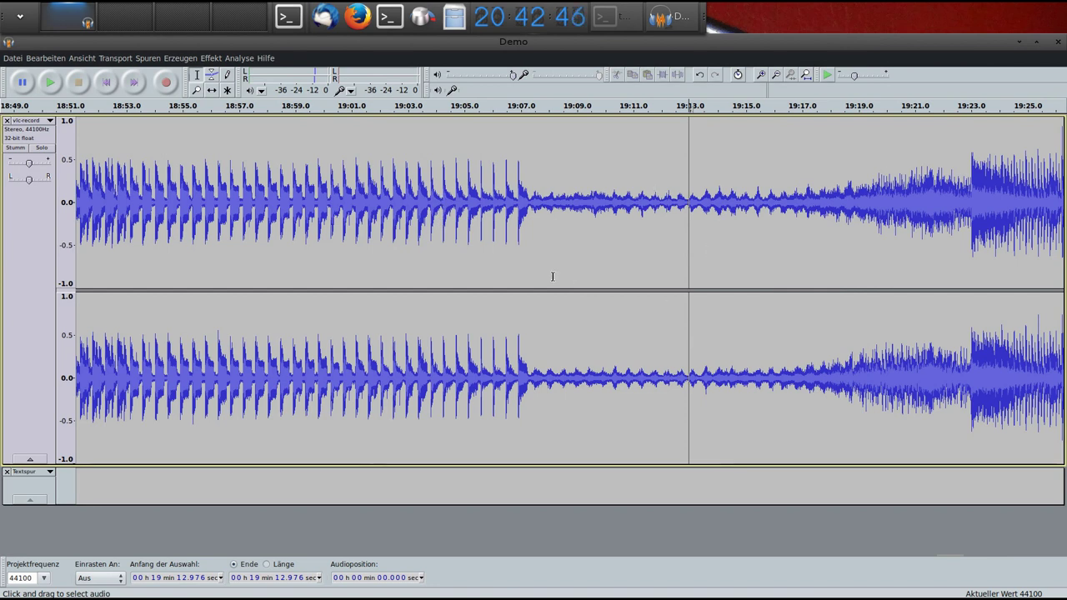
click(696, 240)
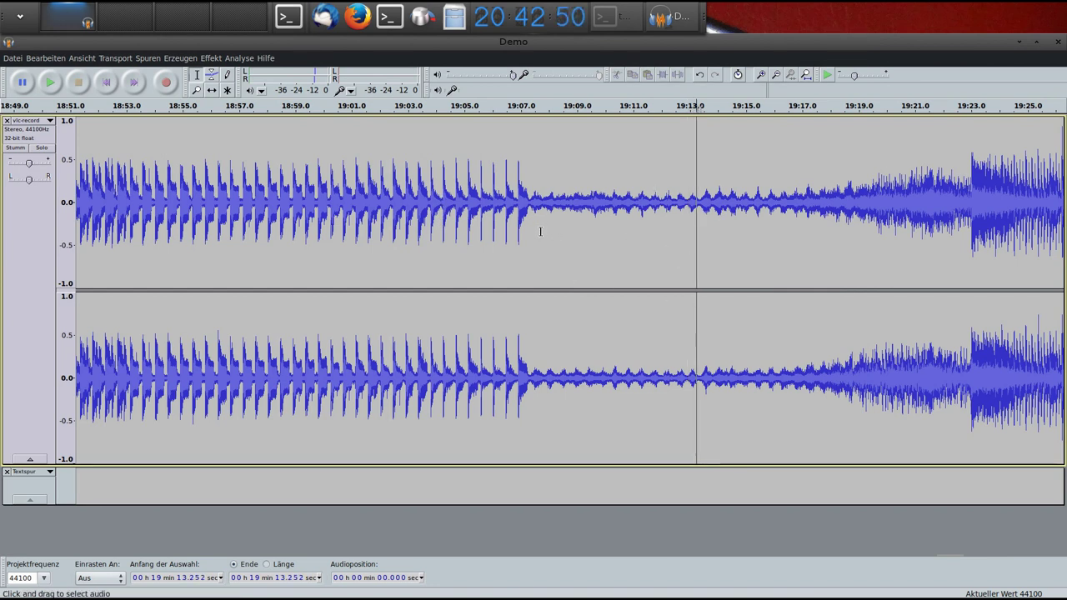
drag(532, 230, 742, 235)
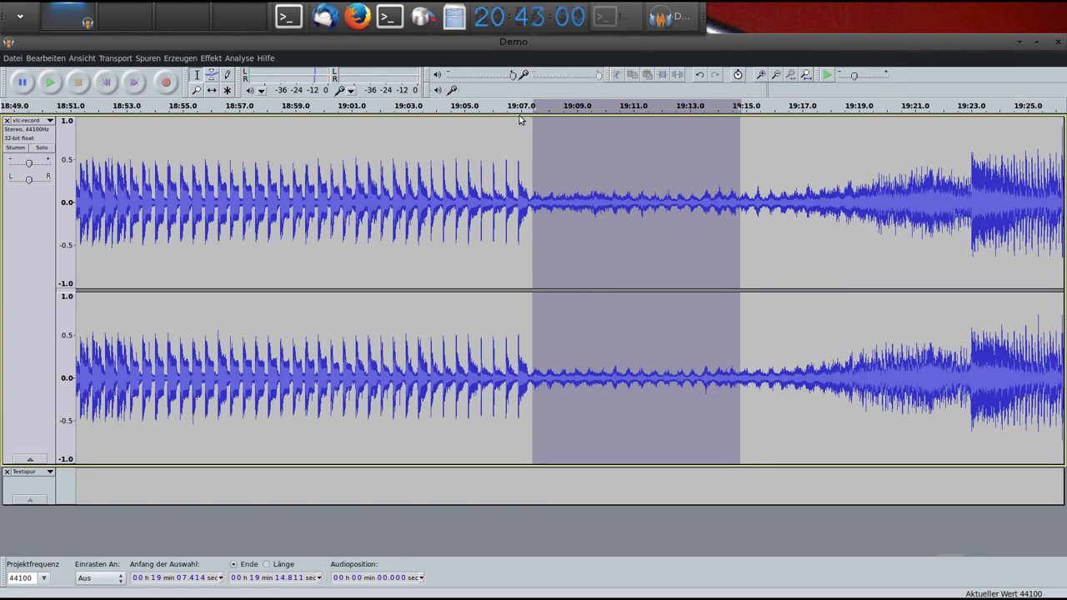
click(99, 40)
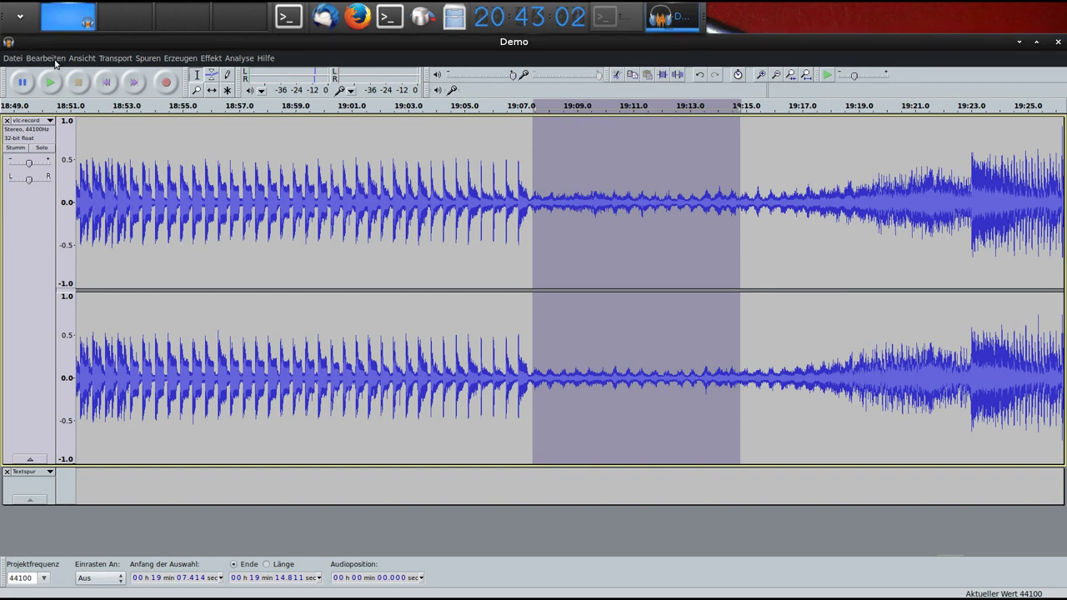
click(55, 62)
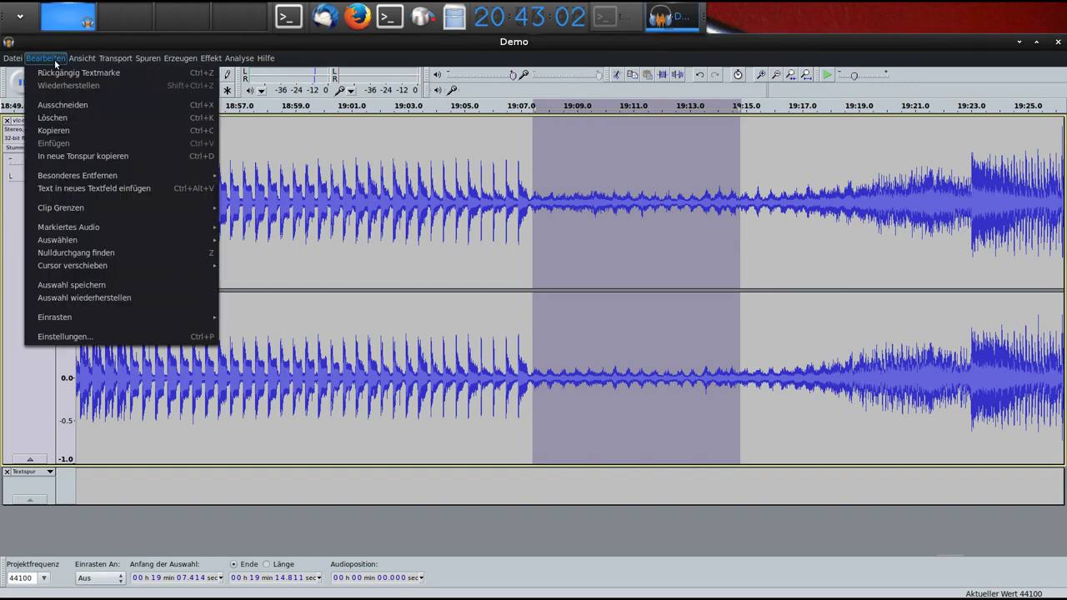
click(58, 122)
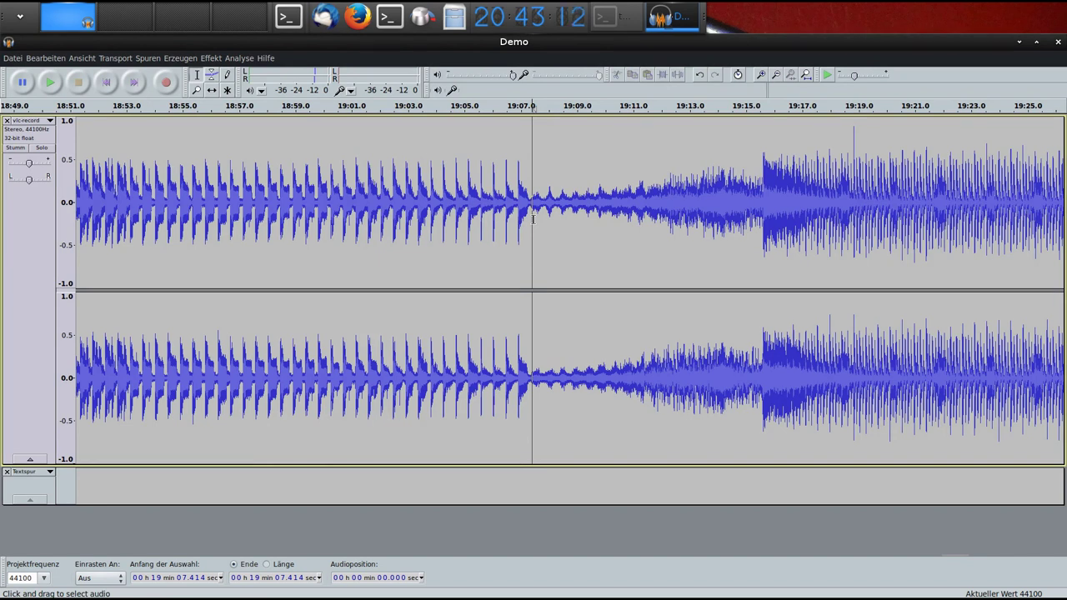
Apply a fade-out (Ausblenden) to the end of the song, from about 19:02.7 to 19:07.3.
mouse_move(528, 225)
mouse_down()
mouse_move(424, 238)
mouse_move(399, 255)
mouse_up()
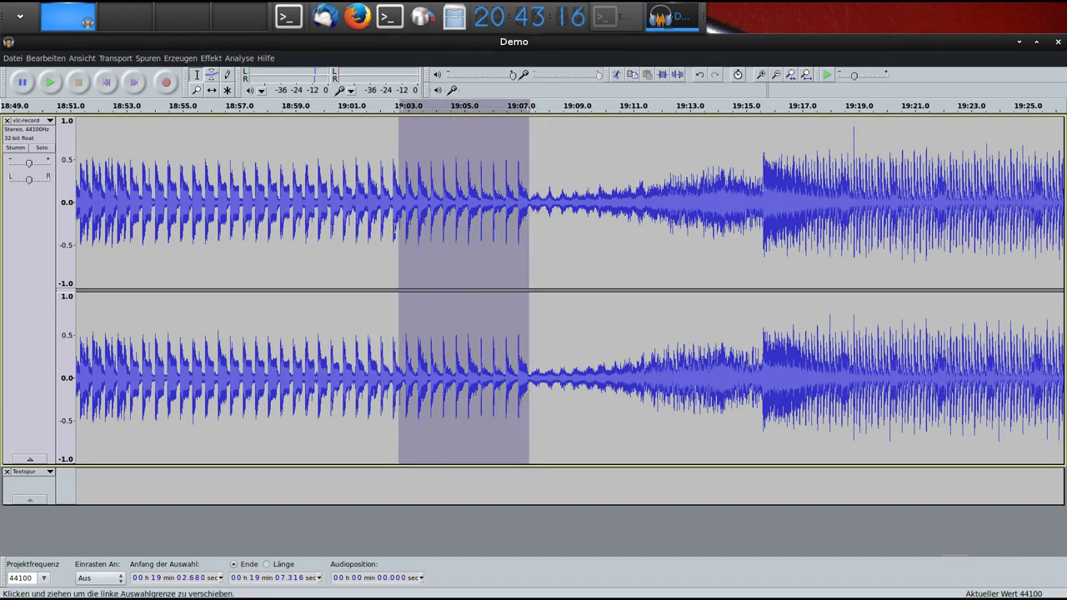
click(207, 58)
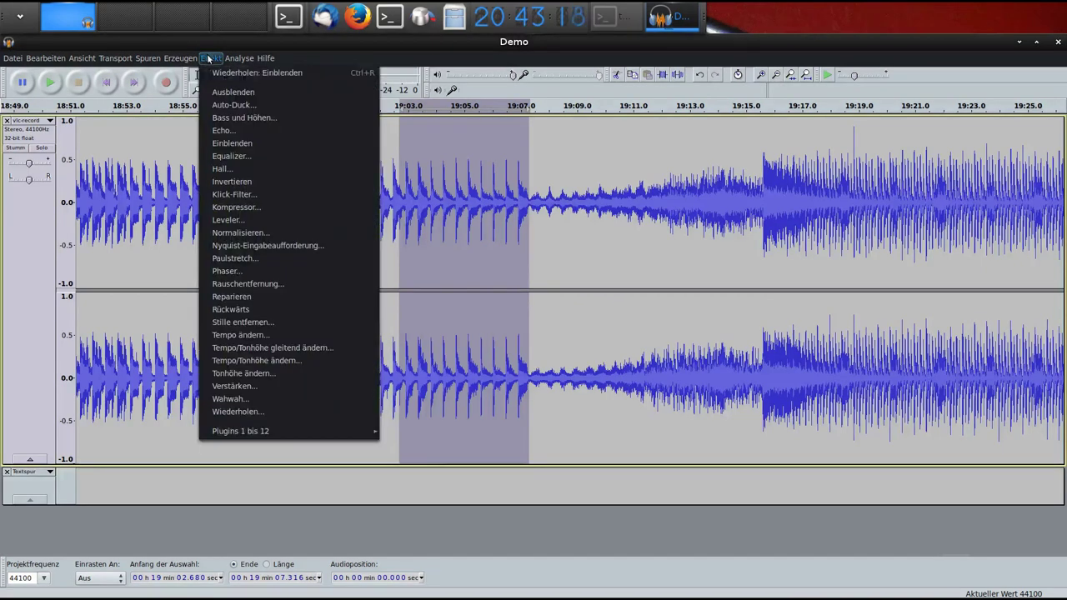
click(238, 94)
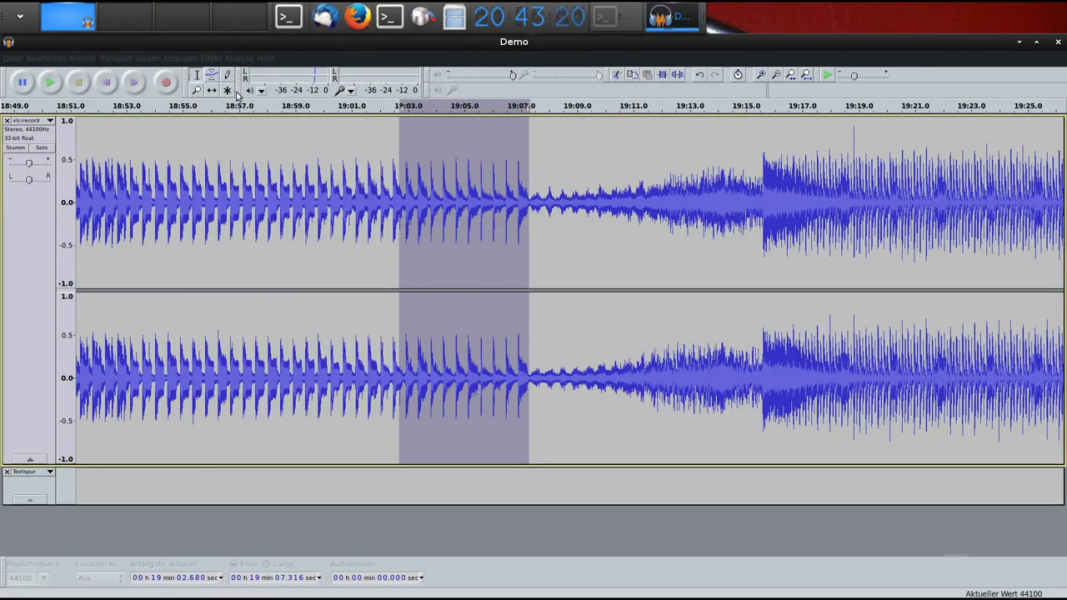
click(540, 222)
Apply a fade-in (Einblenden) to the start of the following song, from about 19:07.2 to 19:13.4.
drag(527, 207, 698, 200)
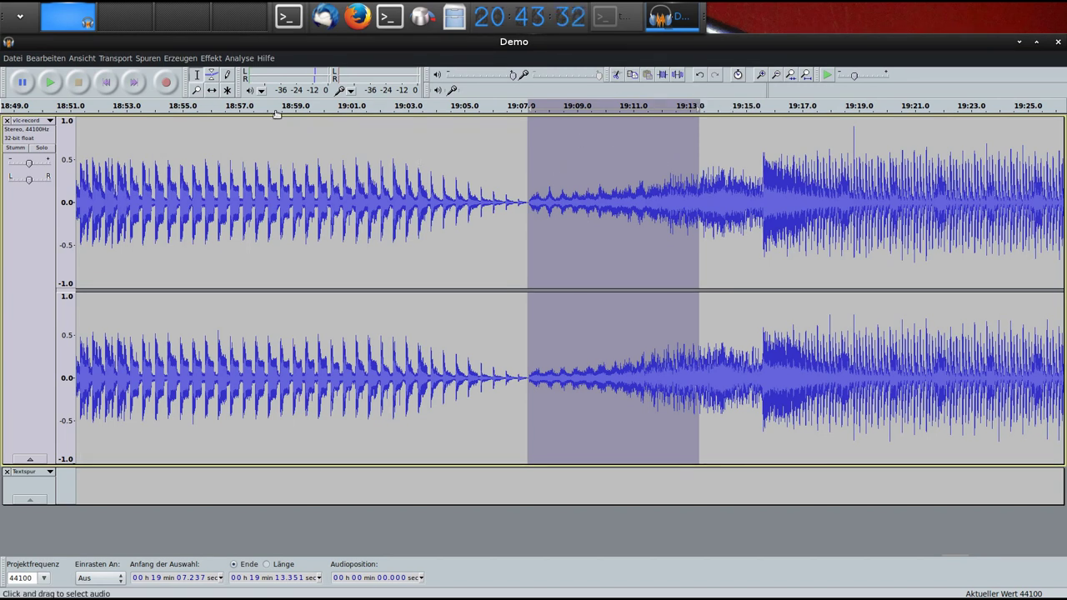
click(211, 58)
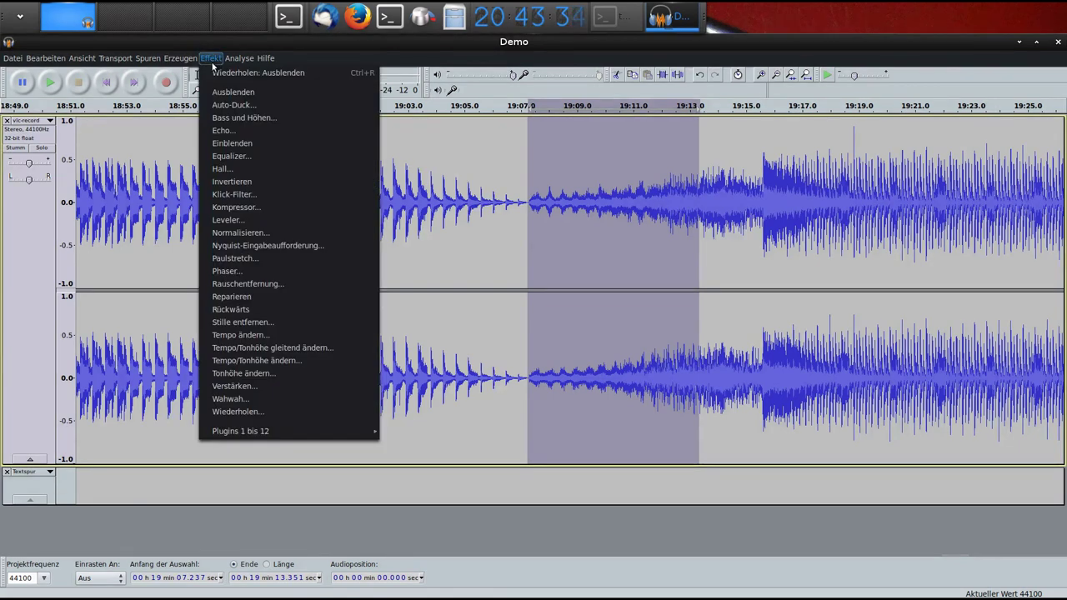
click(248, 139)
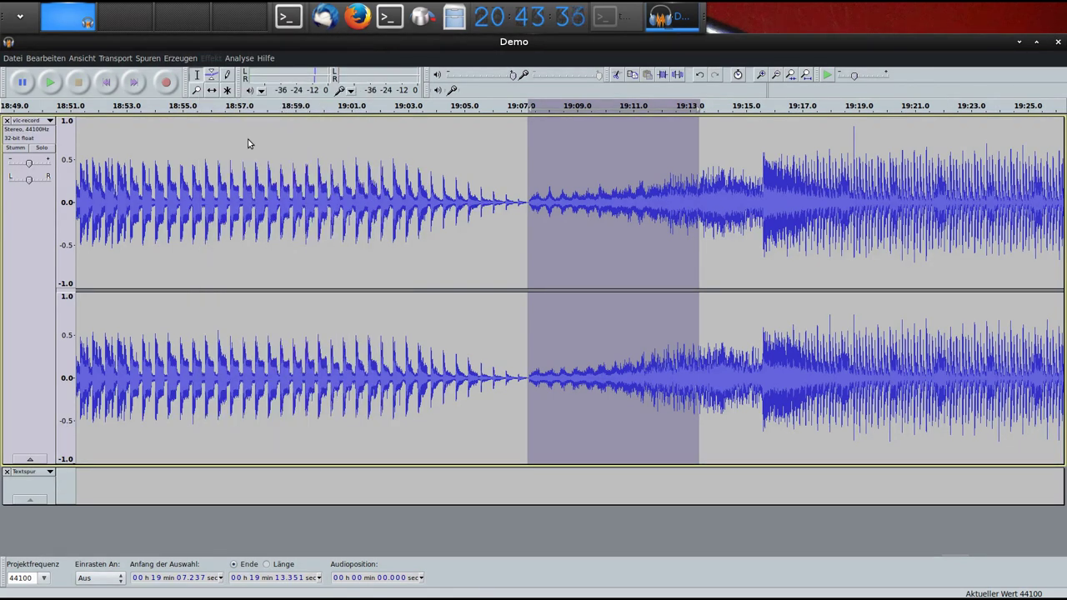
Add a label at about 19:07.3, at the silent point between the fade-out and the fade-in.
click(529, 224)
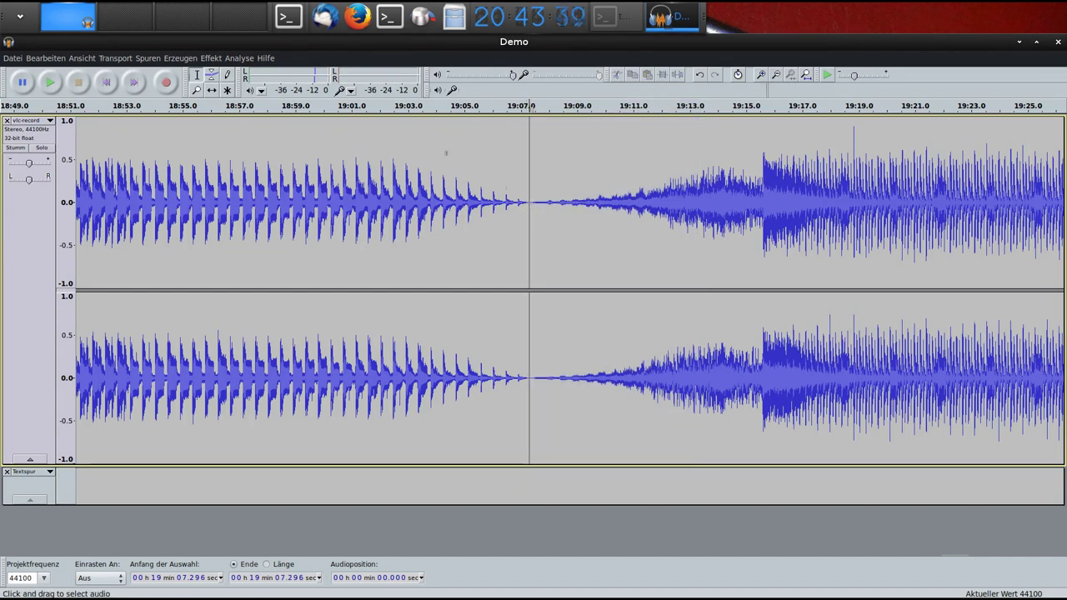
click(150, 58)
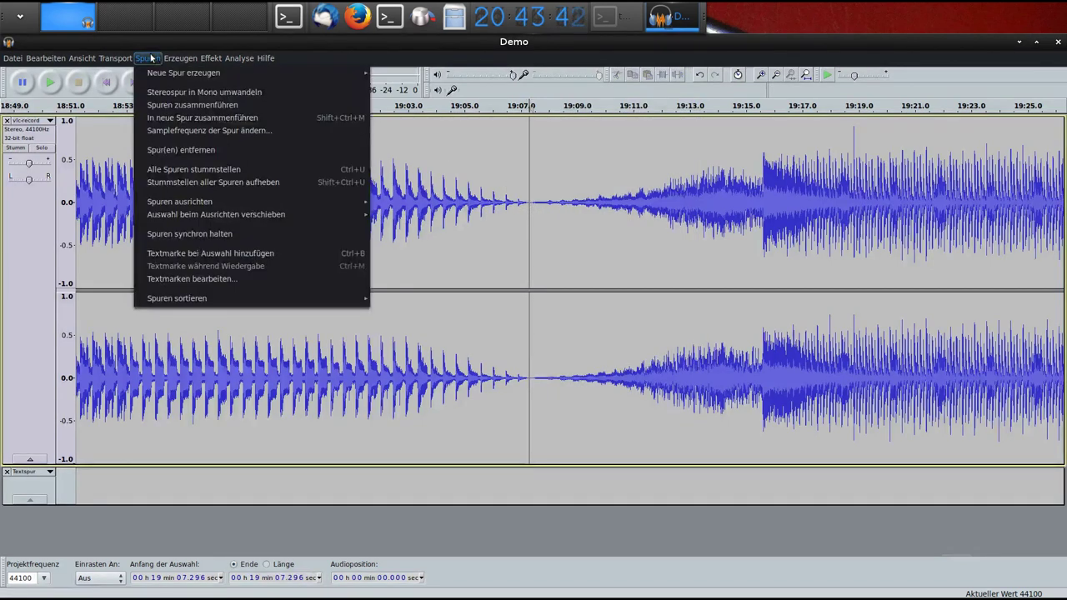
click(258, 255)
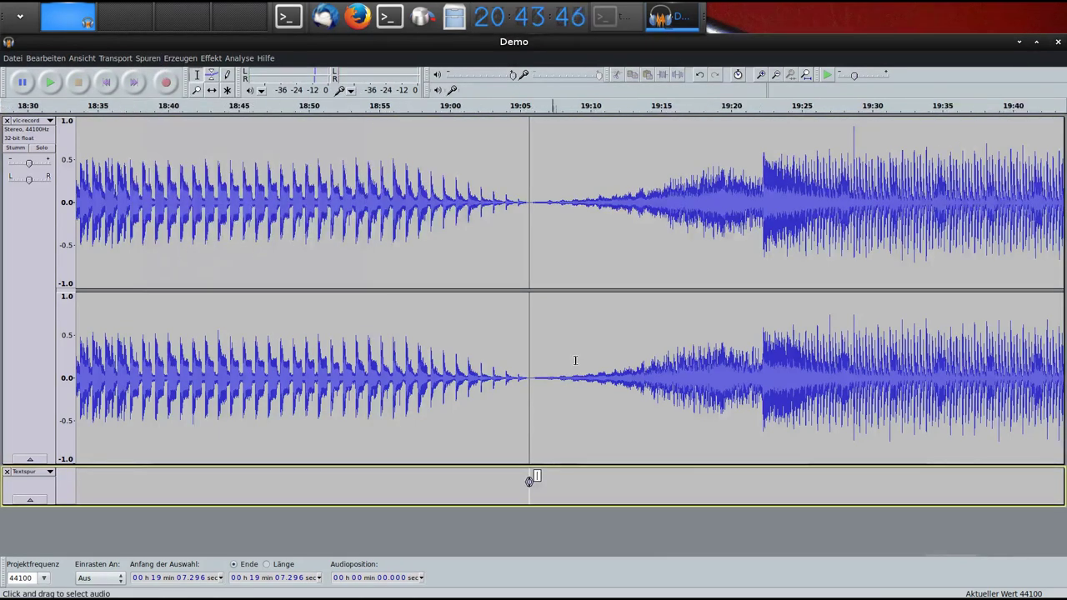
Export multiple MP3 files split by labels into Musik/prime/Tunnel, naming them by number plus label and overwriting existing files.
ctrl+scroll(571, 363, down, 5)
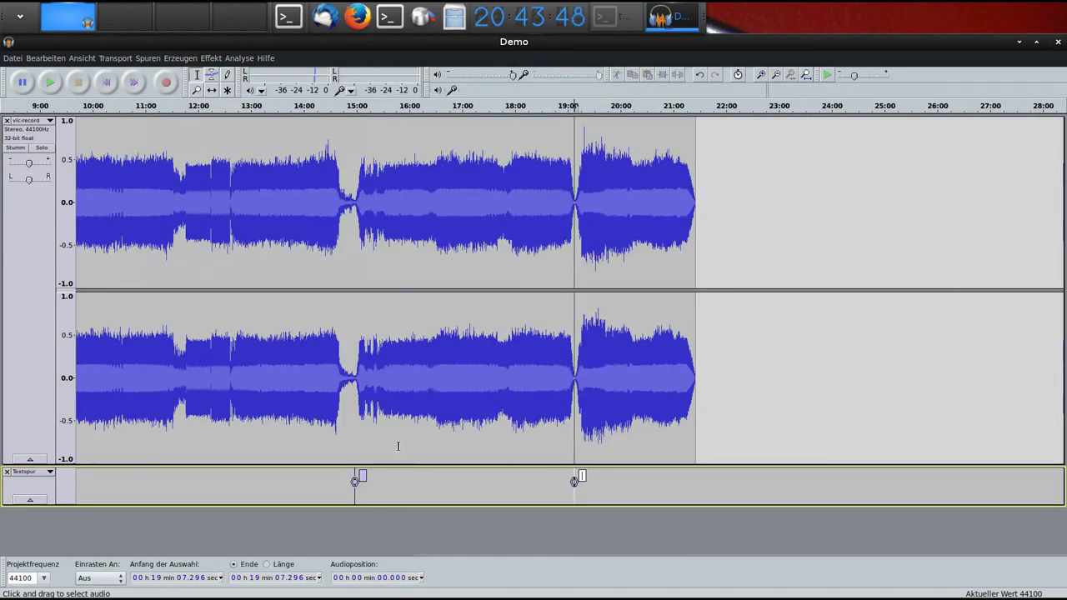
ctrl+scroll(394, 433, down, 1)
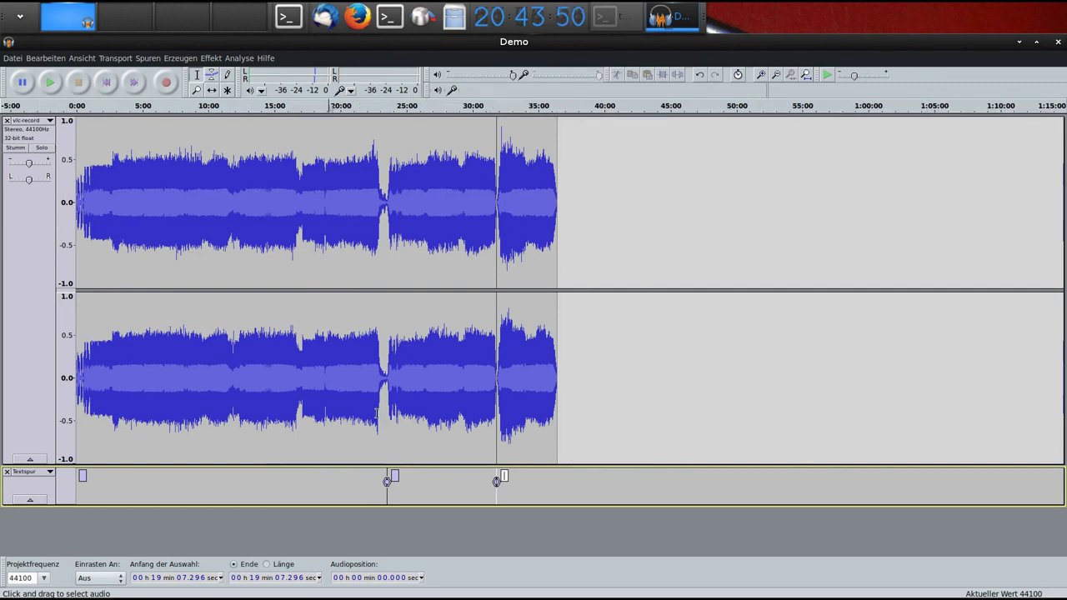
ctrl+scroll(376, 413, down, 1)
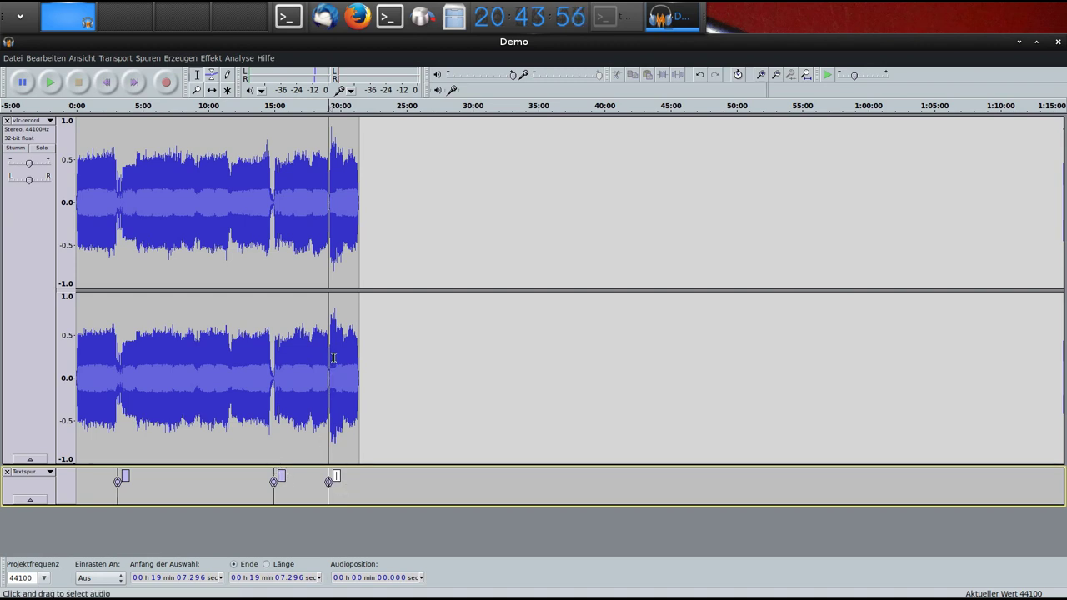
click(12, 59)
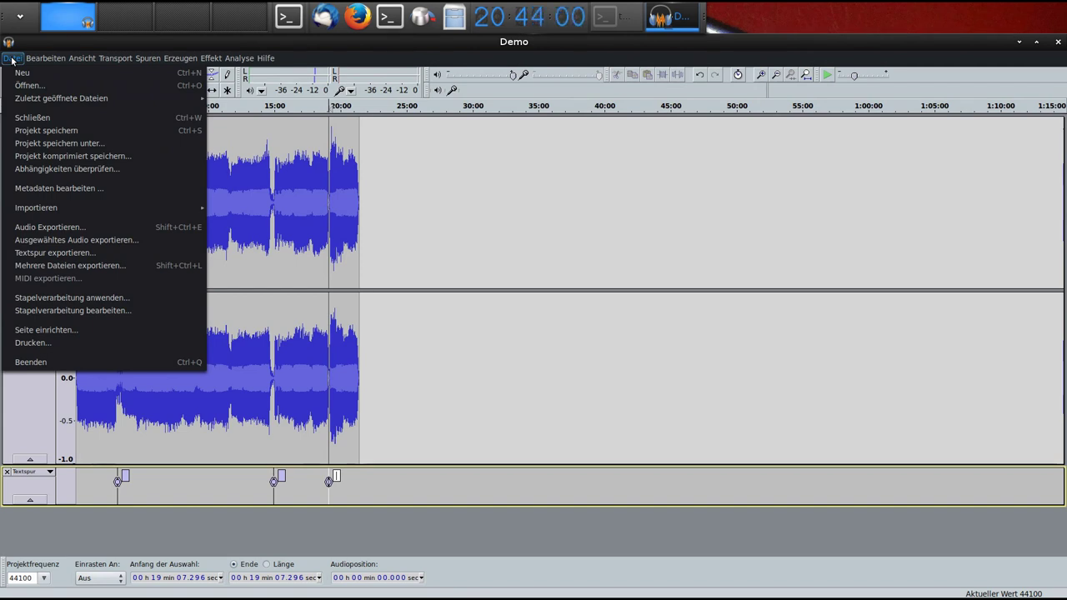
click(131, 267)
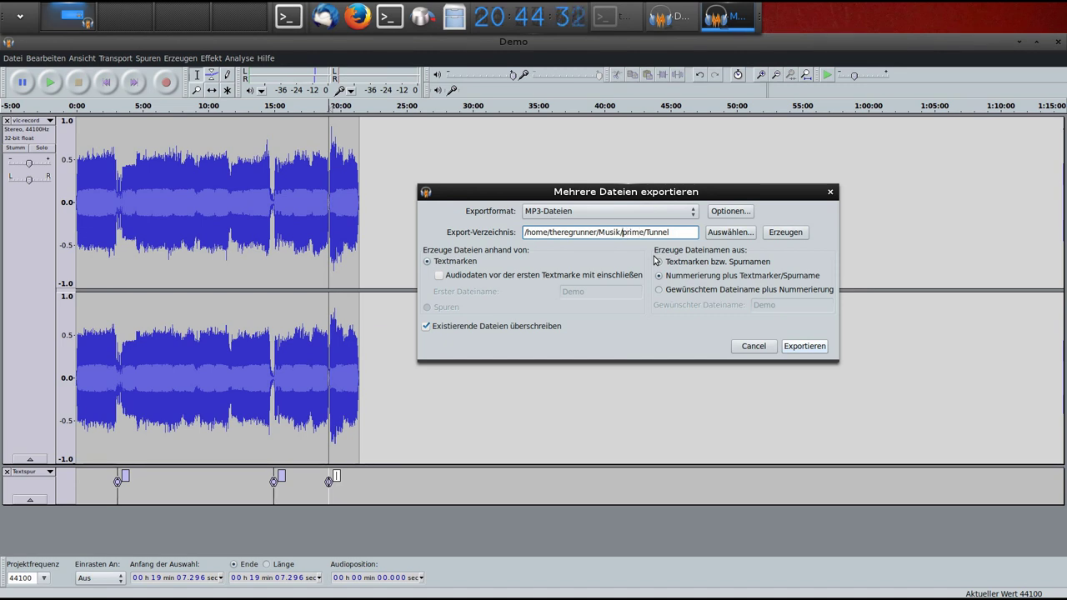
key(Return)
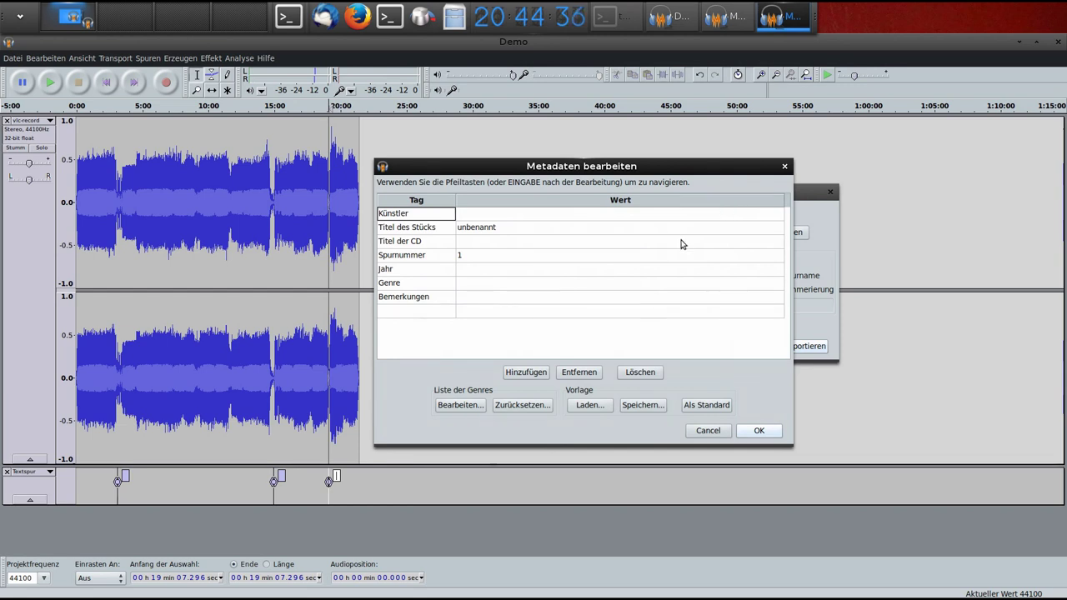
Accept the default metadata for tracks 1, 2 and 3 to start exporting the songs.
click(514, 216)
click(500, 258)
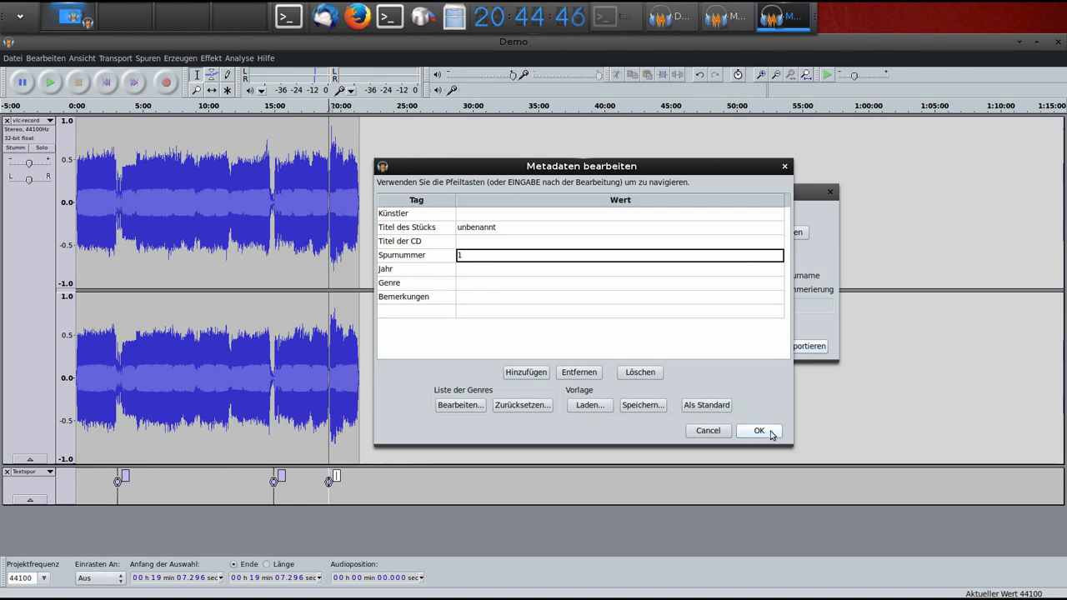
click(770, 430)
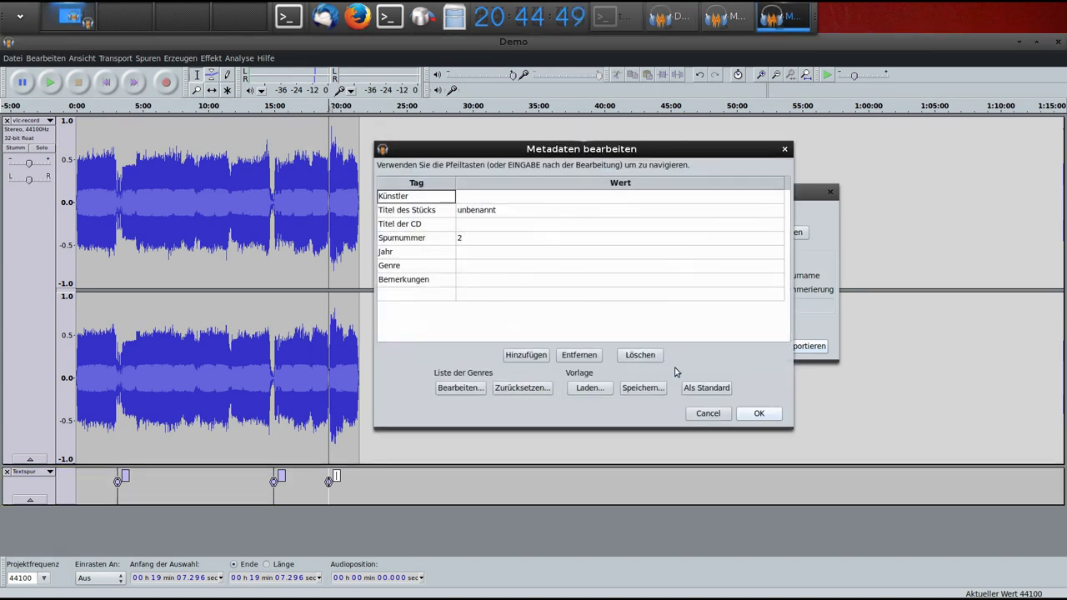
click(774, 415)
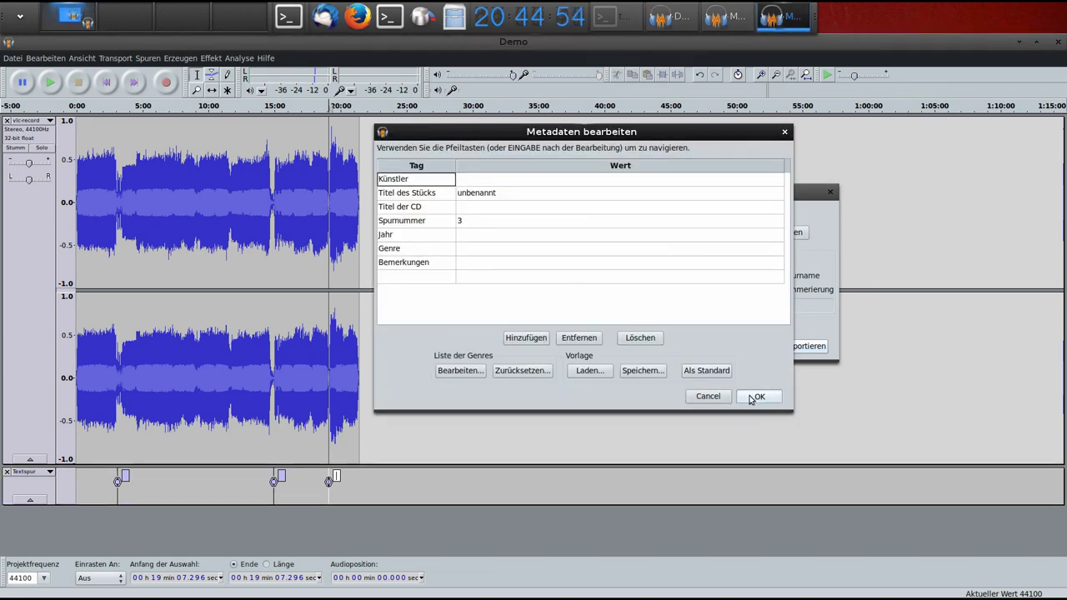
click(754, 396)
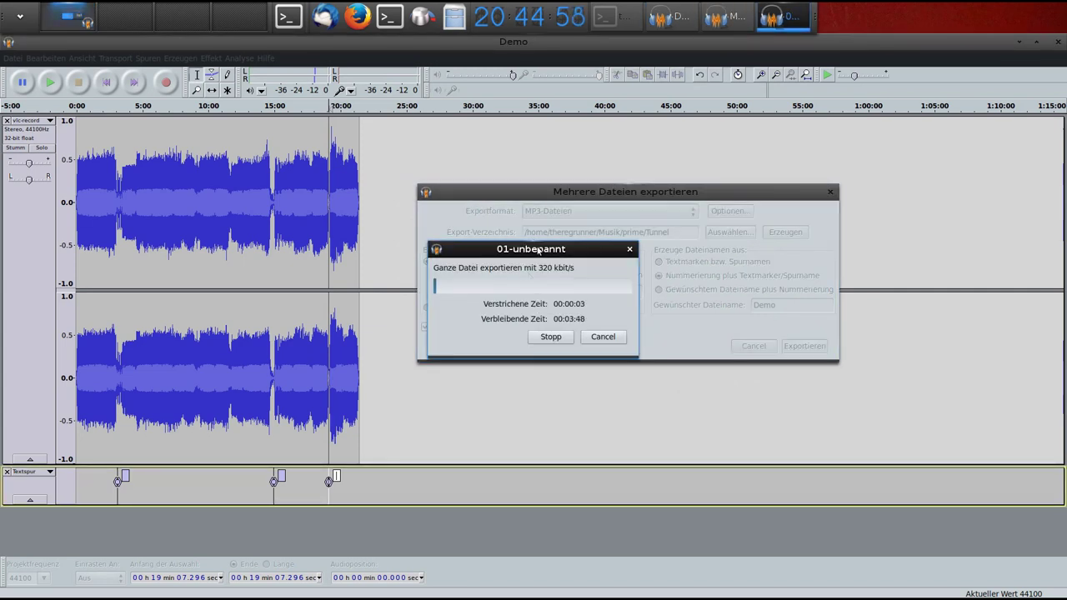
Move the progress window below the multiple-export dialog and try to close the export dialog during the export.
drag(543, 254, 539, 397)
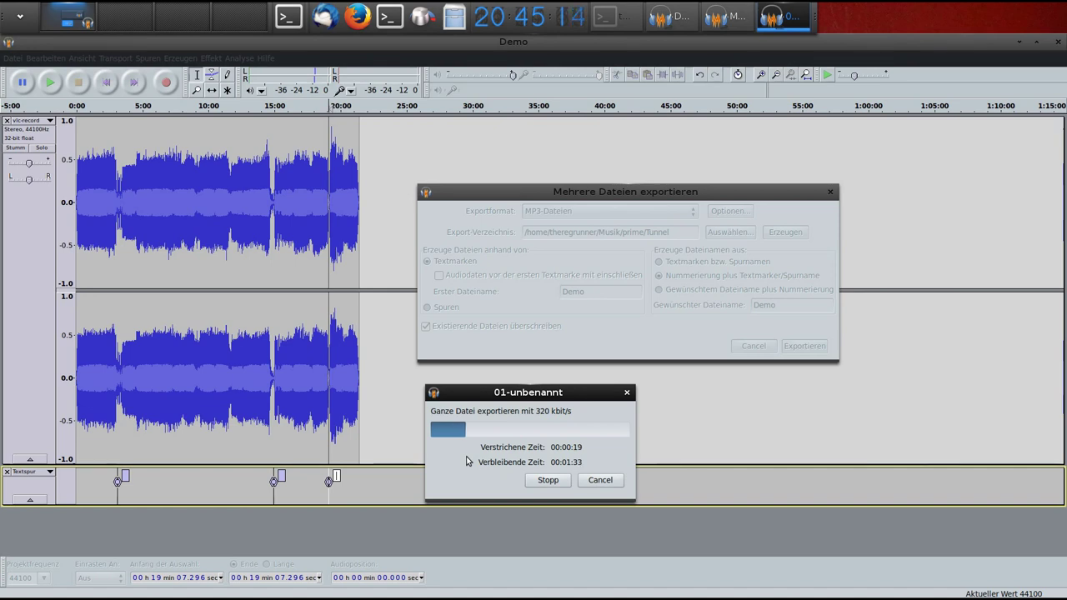
click(582, 285)
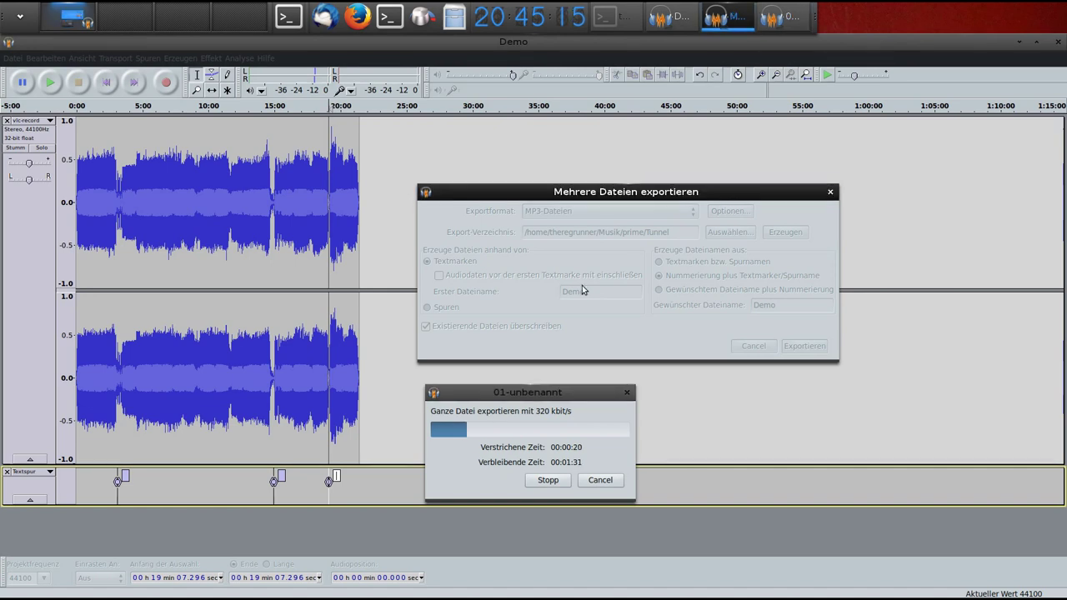
right_click(730, 15)
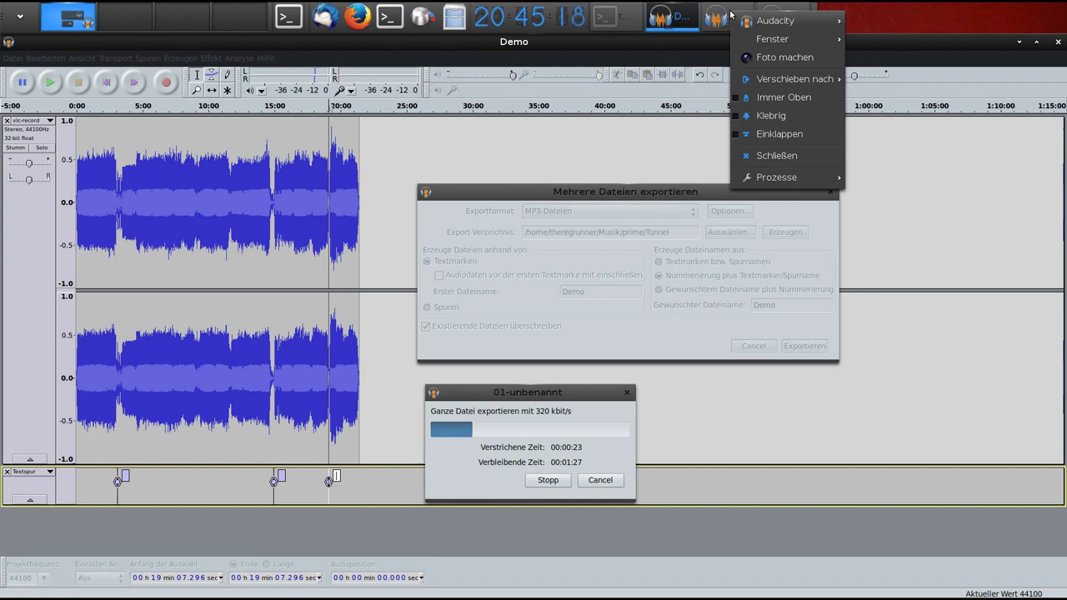
click(783, 157)
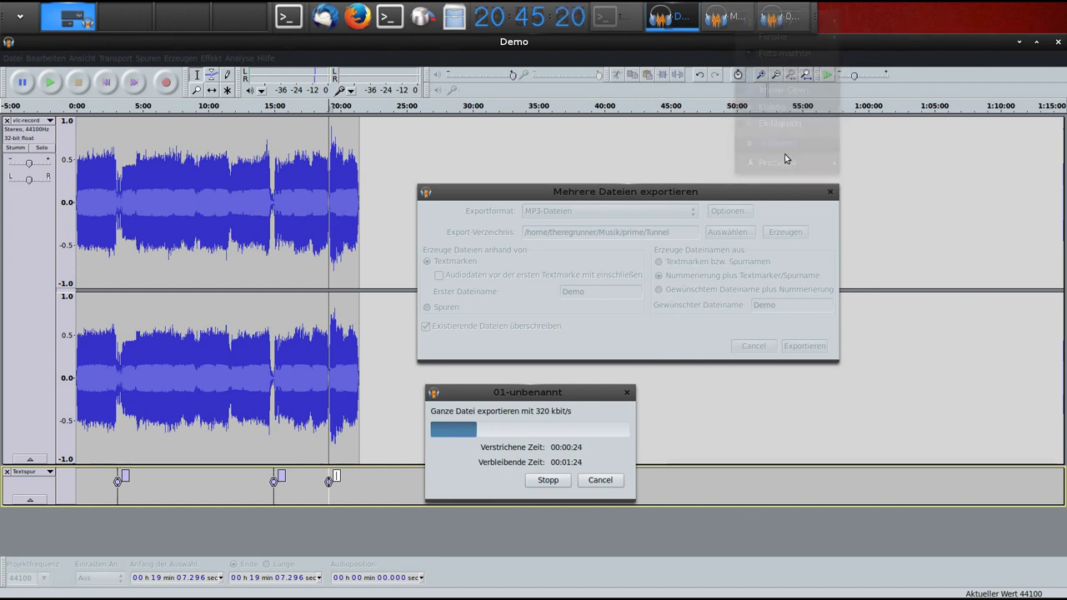
right_click(789, 23)
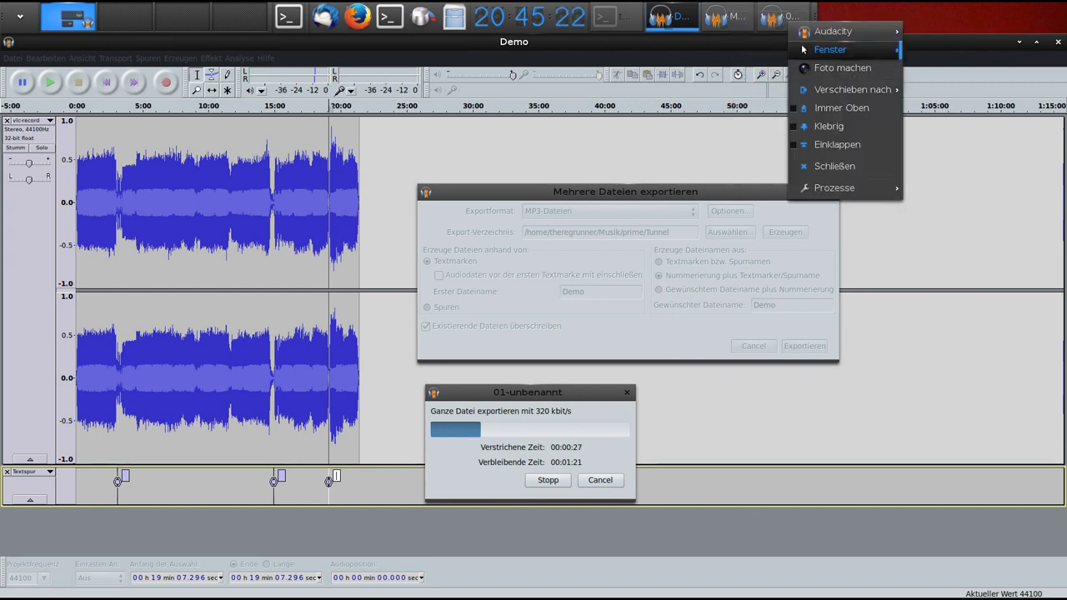